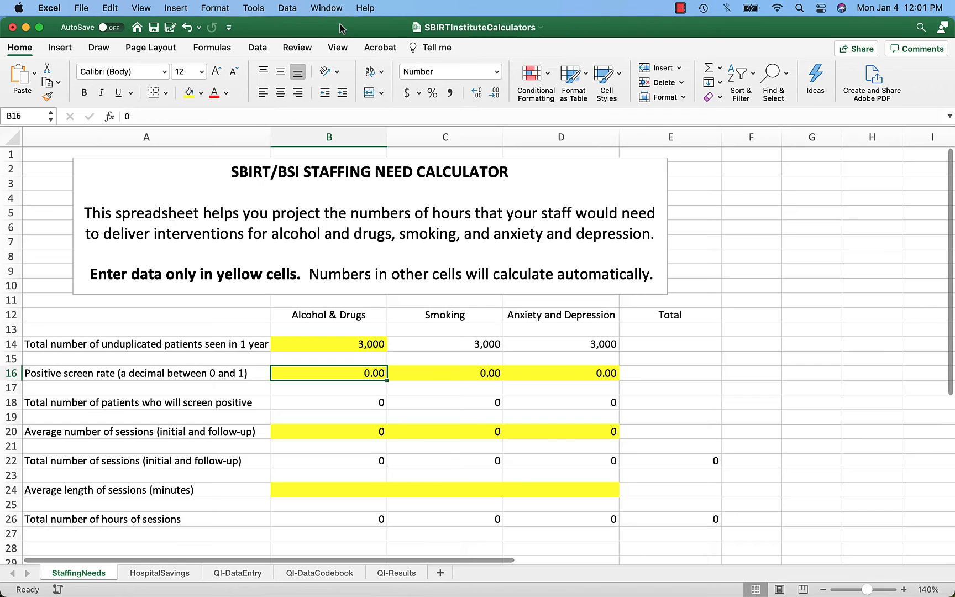
Try to enter 20 as the Alcohol & Drugs positive screen rate.
{"action": "type", "text": "20"}
{"action": "key", "text": "Return"}
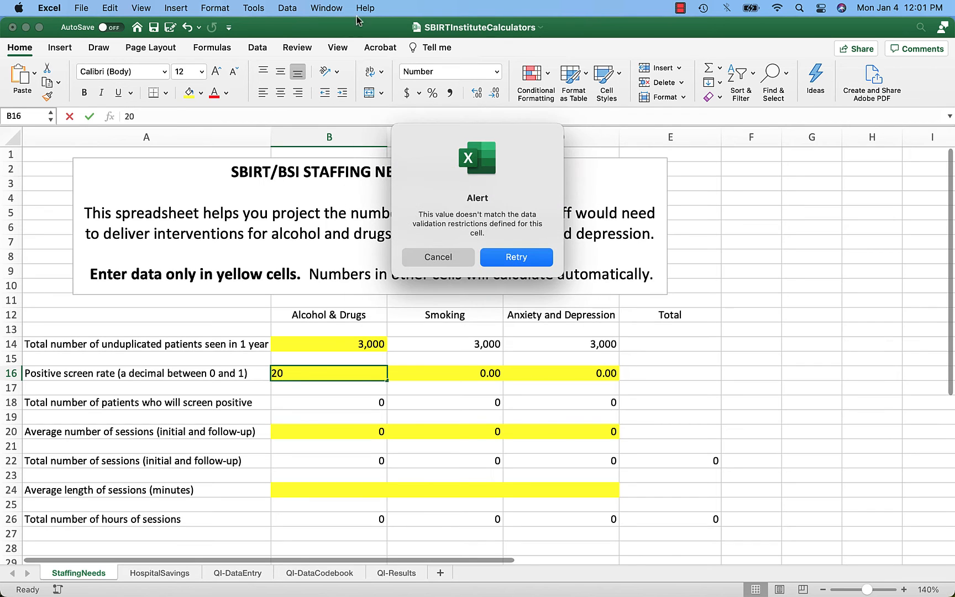
{"action": "left_click", "coordinate": [516, 257]}
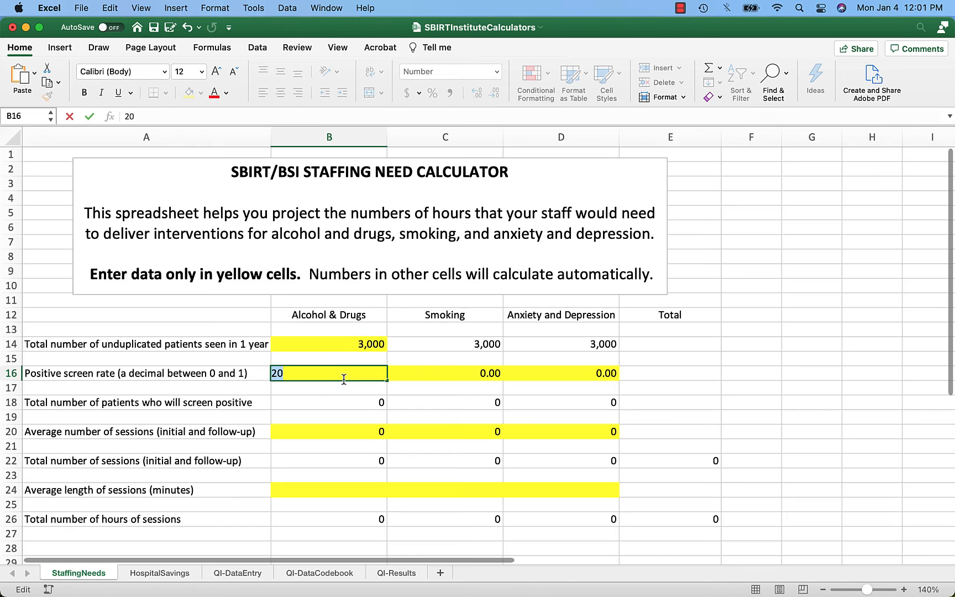
Set the positive screen rates to 0.3 for Alcohol & Drugs, 0.2 for Smoking and 0.4 for Anxiety and Depression.
{"action": "type", "text": "0.3"}
{"action": "key", "text": "Return"}
{"action": "left_click", "coordinate": [343, 379]}
{"action": "key", "text": "Tab"}
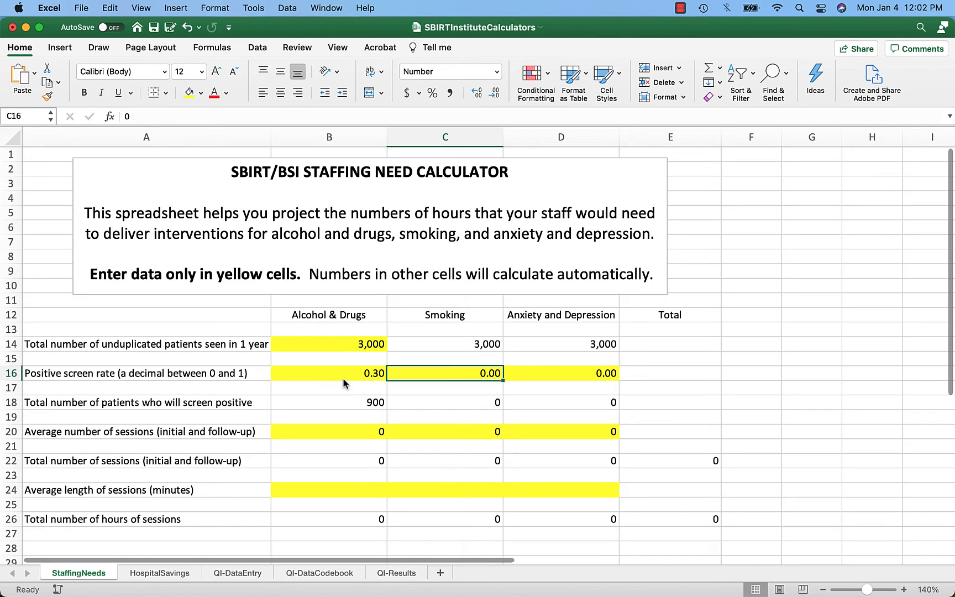
{"action": "type", "text": ".2"}
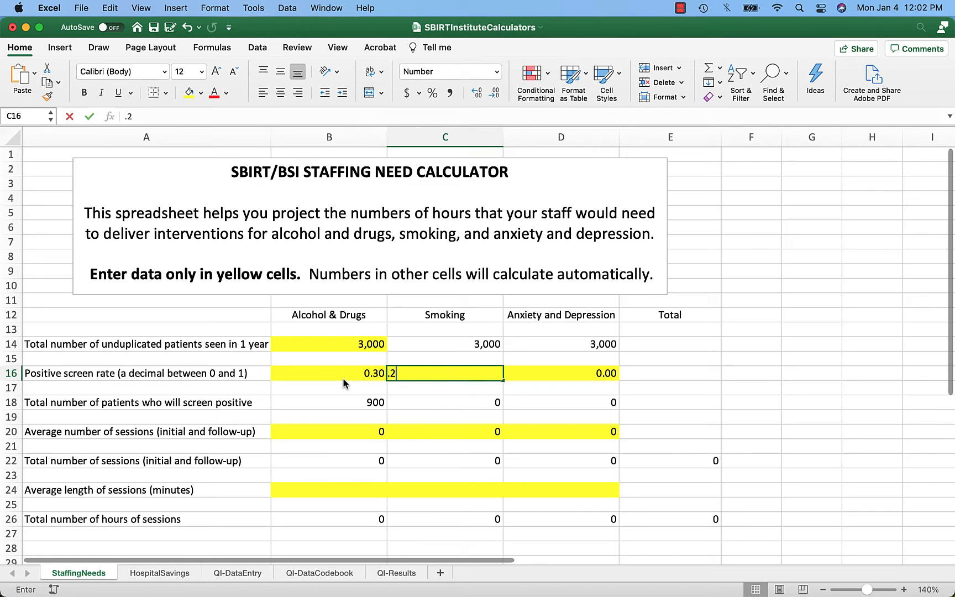
{"action": "key", "text": "Tab"}
{"action": "type", "text": ".4"}
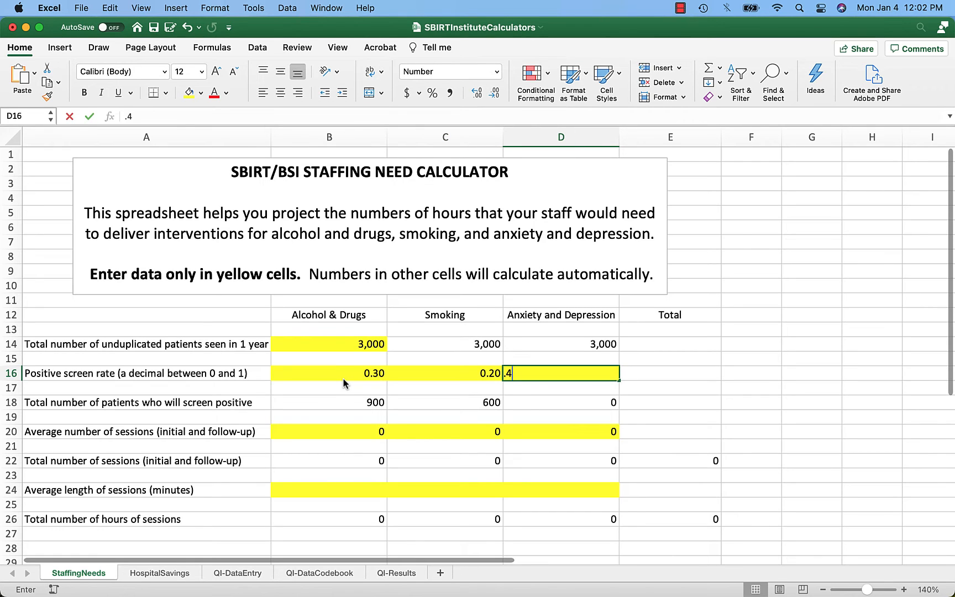
{"action": "key", "text": "Tab"}
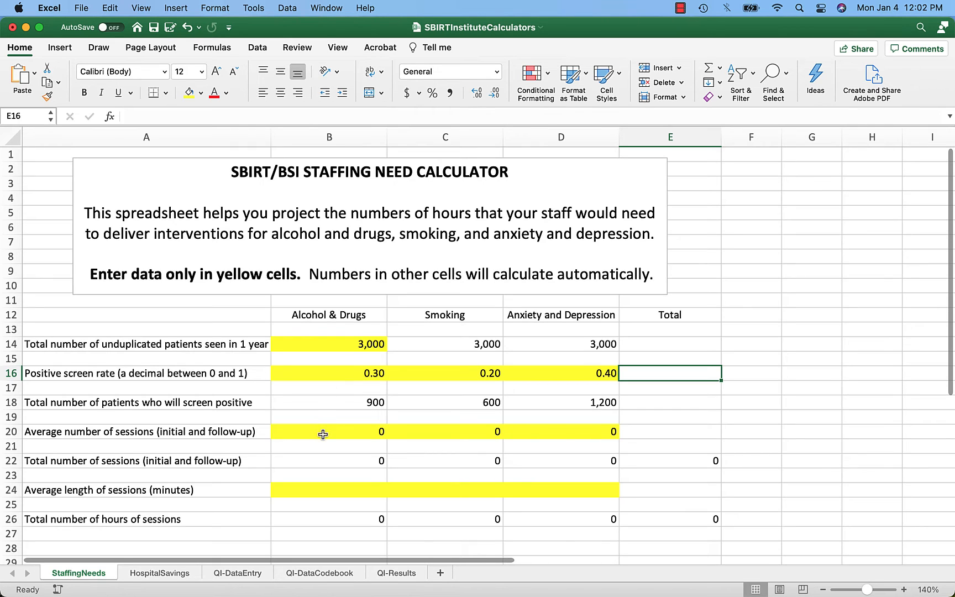
Set the average number of sessions to 4 for Alcohol & Drugs, 4 for Smoking and 6 for Anxiety and Depression.
{"action": "left_click", "coordinate": [326, 403]}
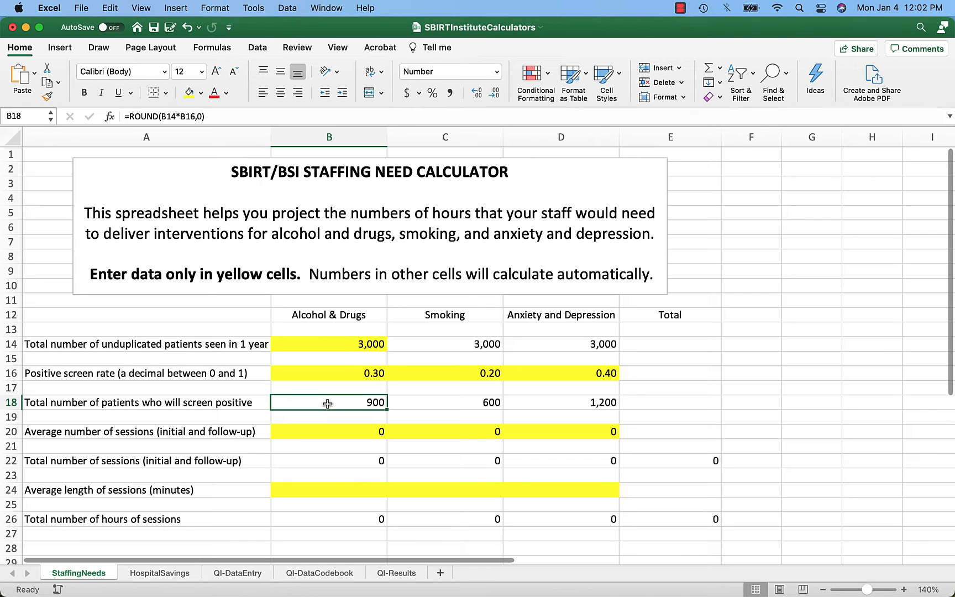
{"action": "left_click", "coordinate": [323, 437]}
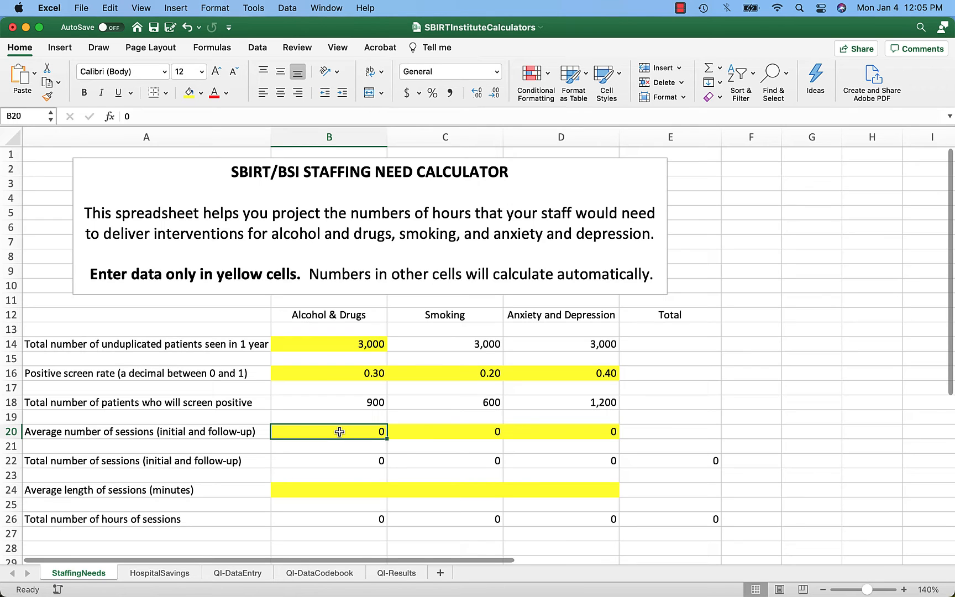
{"action": "type", "text": "4"}
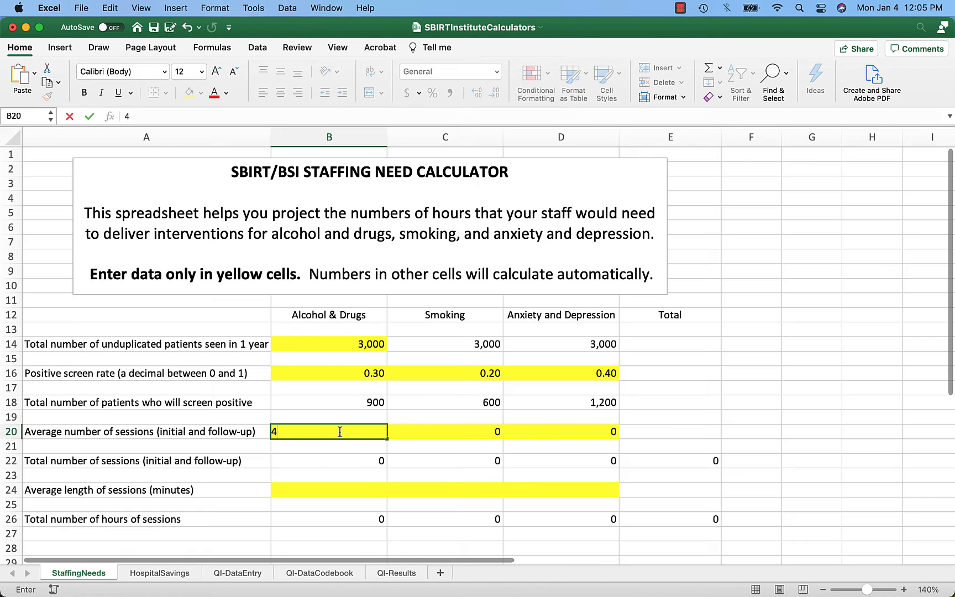
{"action": "key", "text": "Tab"}
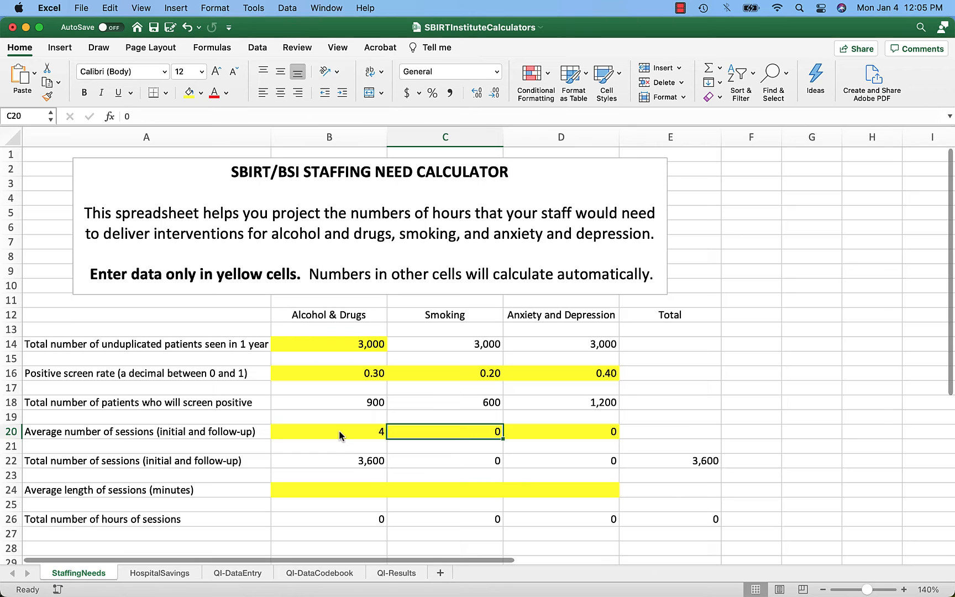
{"action": "type", "text": "4"}
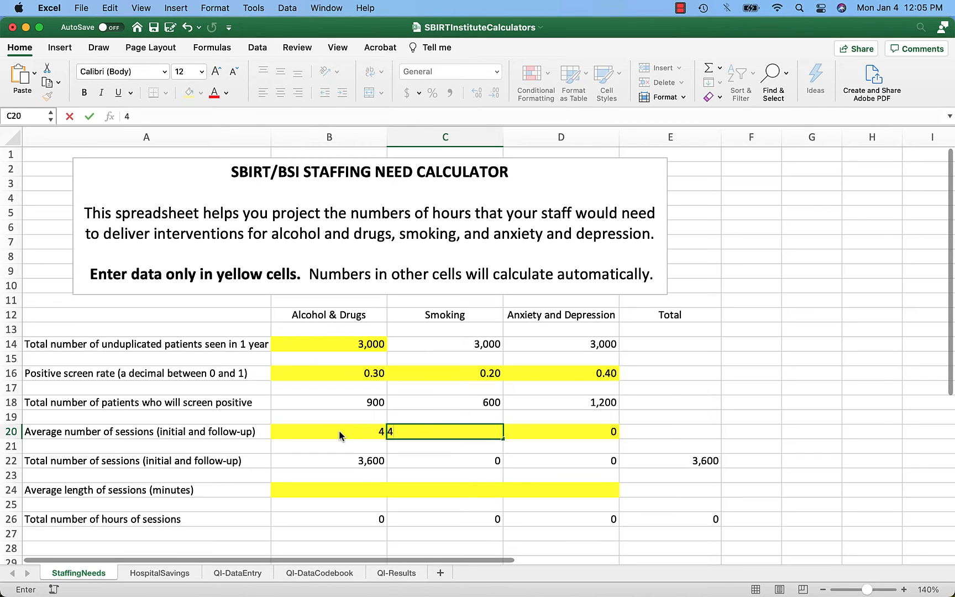
{"action": "left_click", "coordinate": [578, 432]}
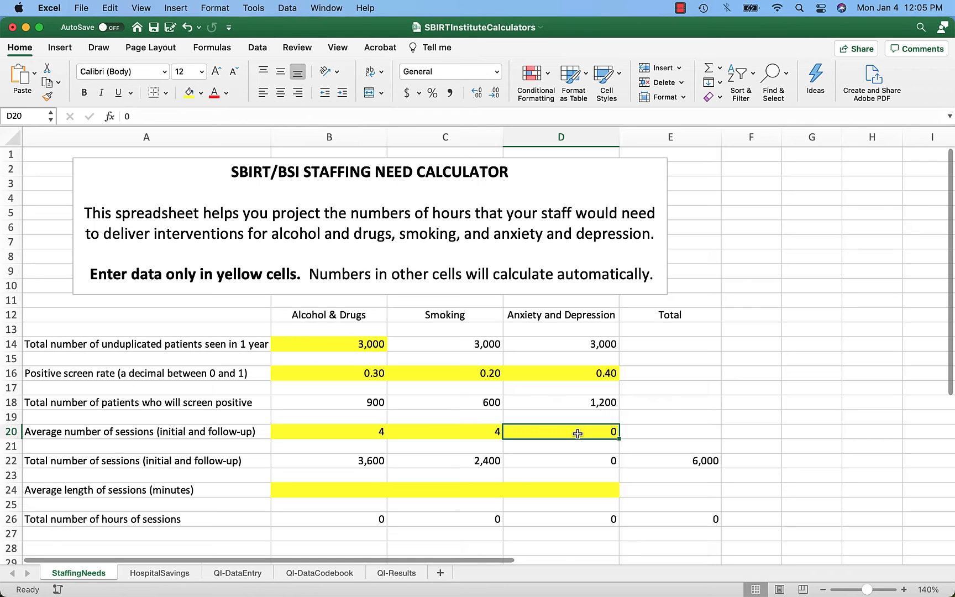
{"action": "type", "text": "6"}
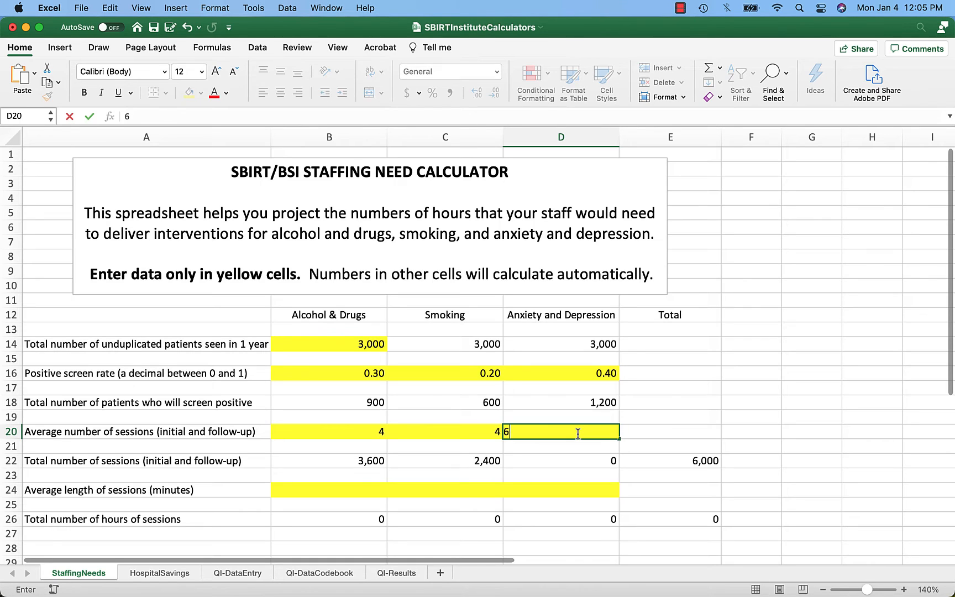
{"action": "key", "text": "Return"}
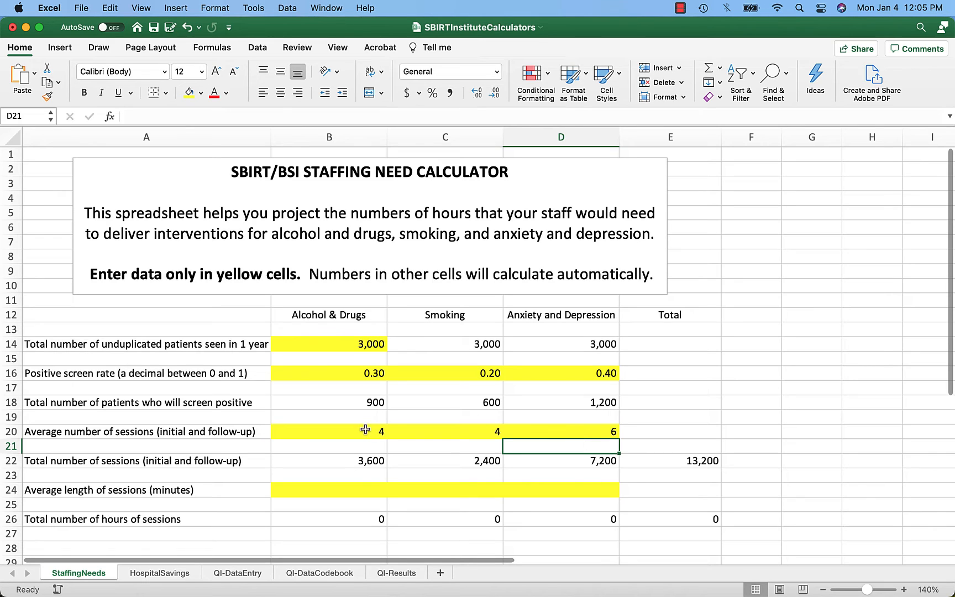
Set the average length of sessions to 30 minutes for Alcohol & Drugs, Smoking, and Anxiety and Depression.
{"action": "left_click", "coordinate": [338, 460]}
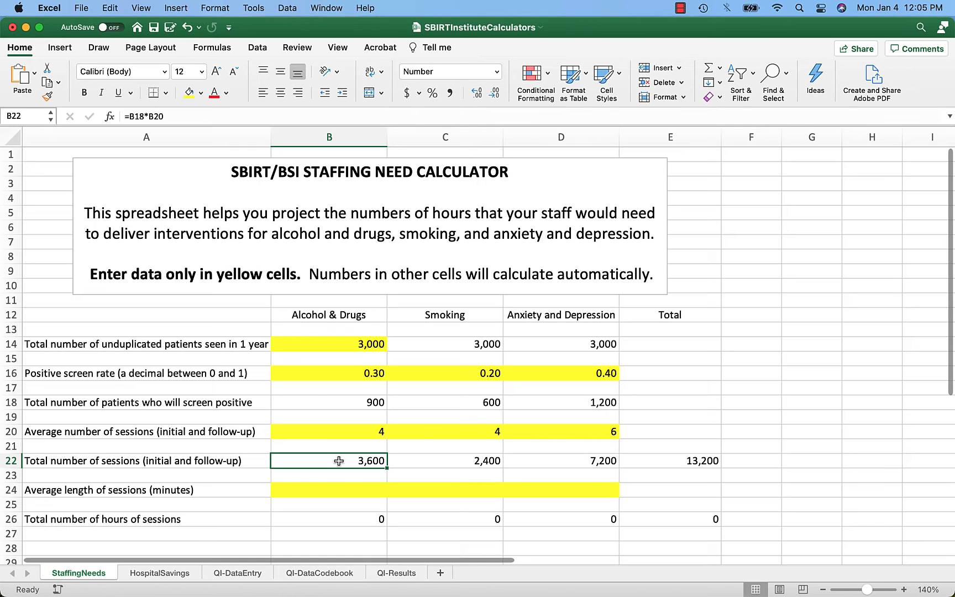
{"action": "left_click", "coordinate": [338, 489]}
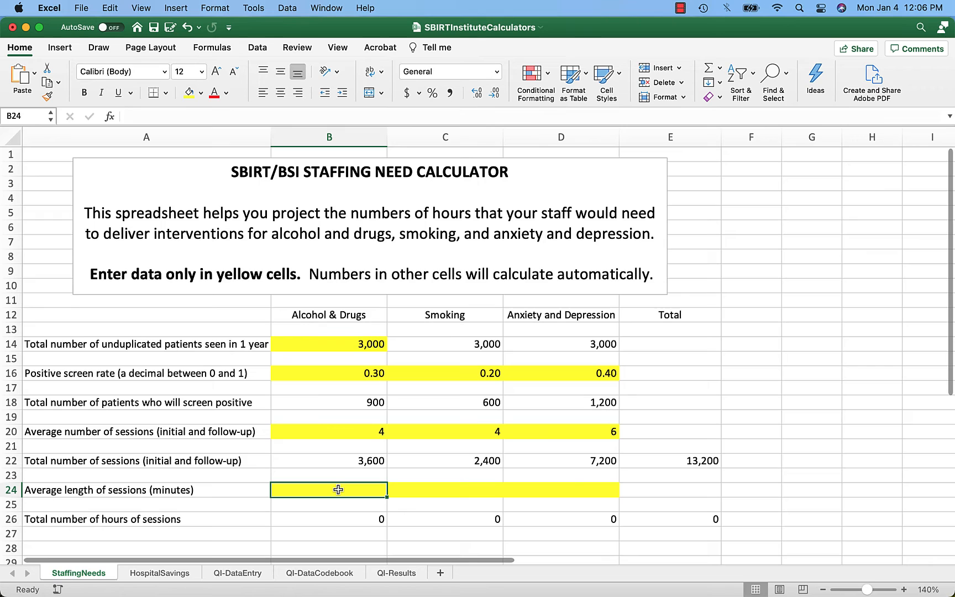
{"action": "type", "text": "30"}
{"action": "key", "text": "Tab"}
{"action": "type", "text": "30"}
{"action": "key", "text": "Tab"}
{"action": "type", "text": "30"}
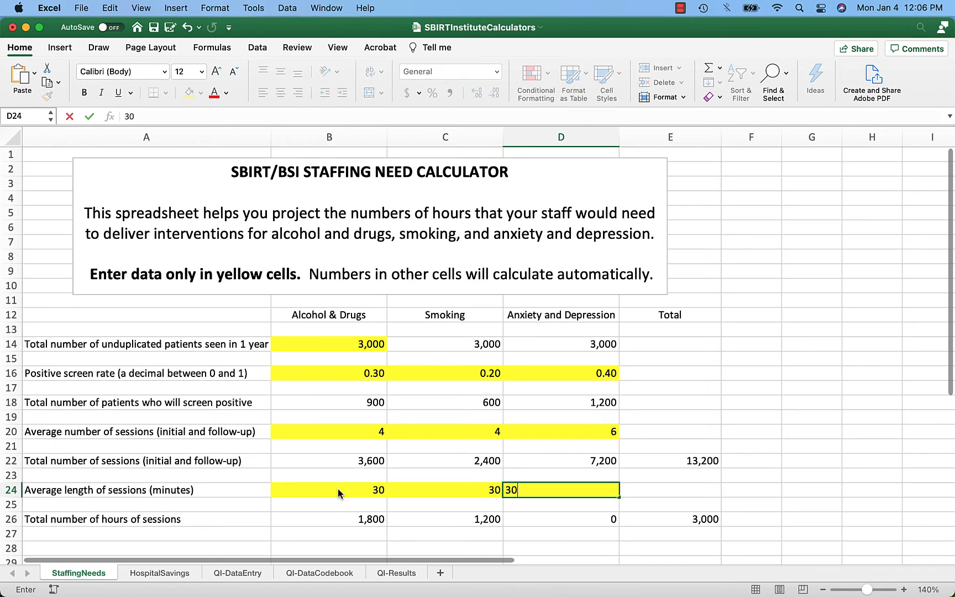
{"action": "key", "text": "Tab"}
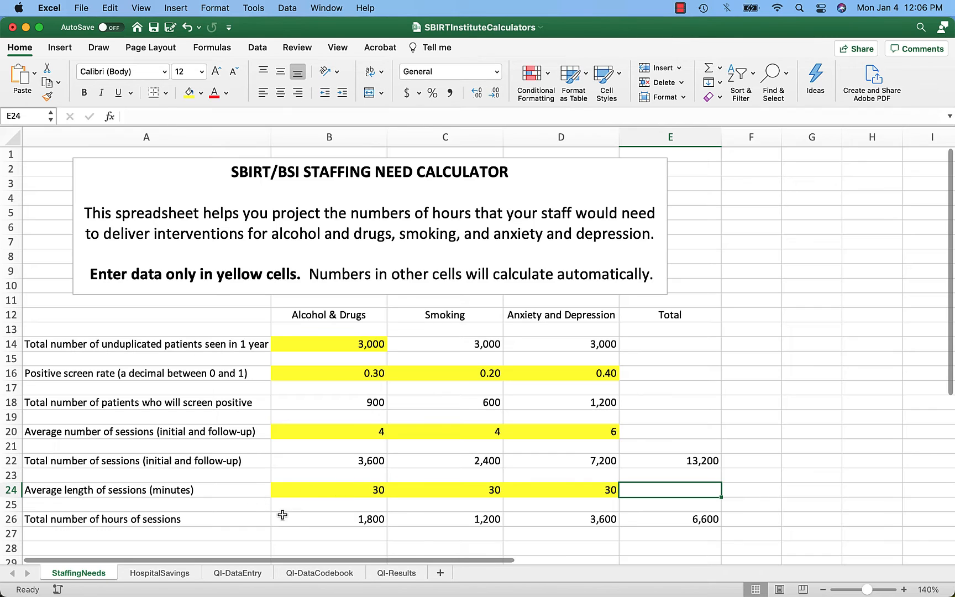
{"action": "left_click", "coordinate": [298, 522]}
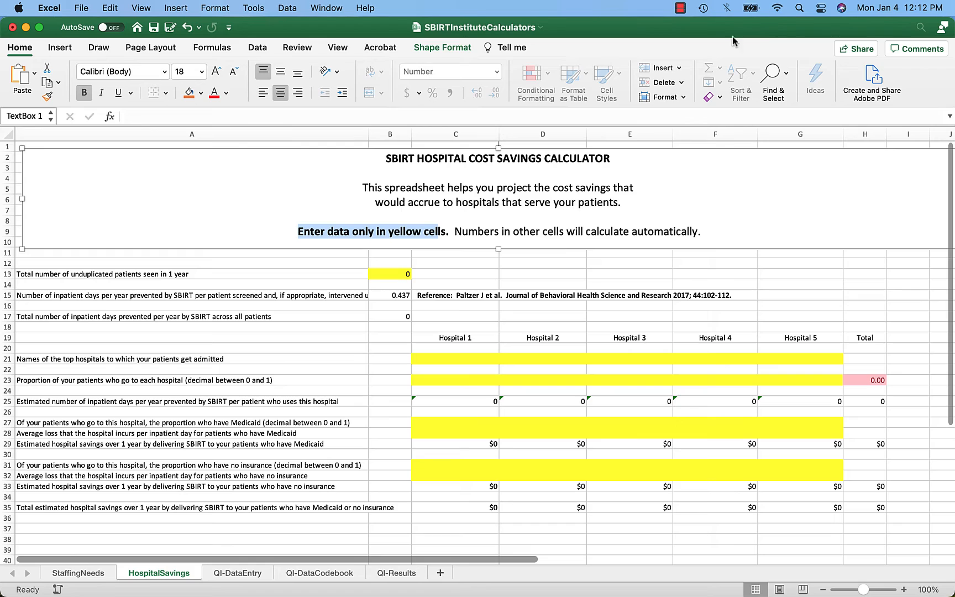
Set the HospitalSavings sheet's total number of unduplicated patients to 3000 and inspect the prevented inpatient days figures and their reference.
{"action": "left_click", "coordinate": [390, 275]}
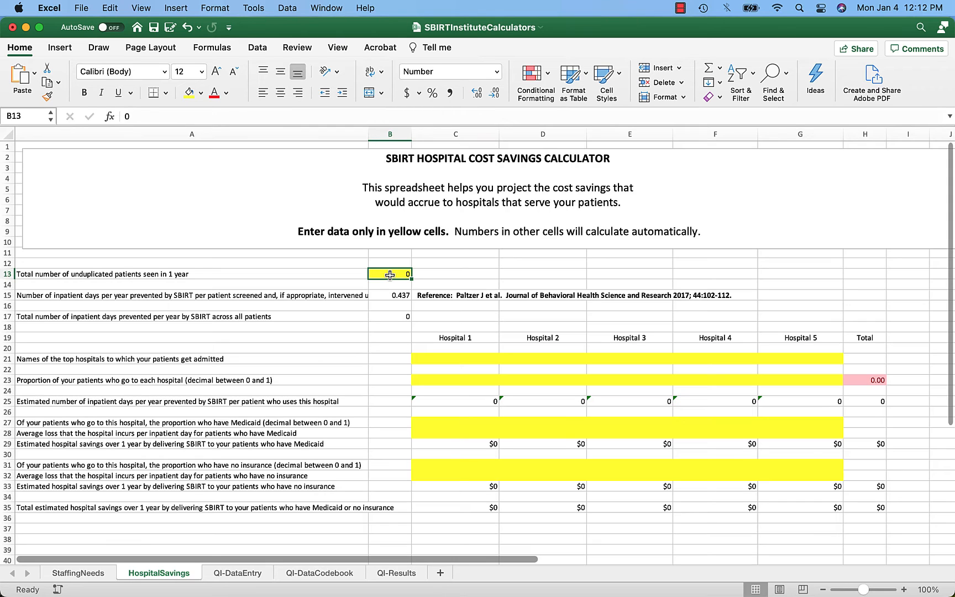
{"action": "type", "text": "3000"}
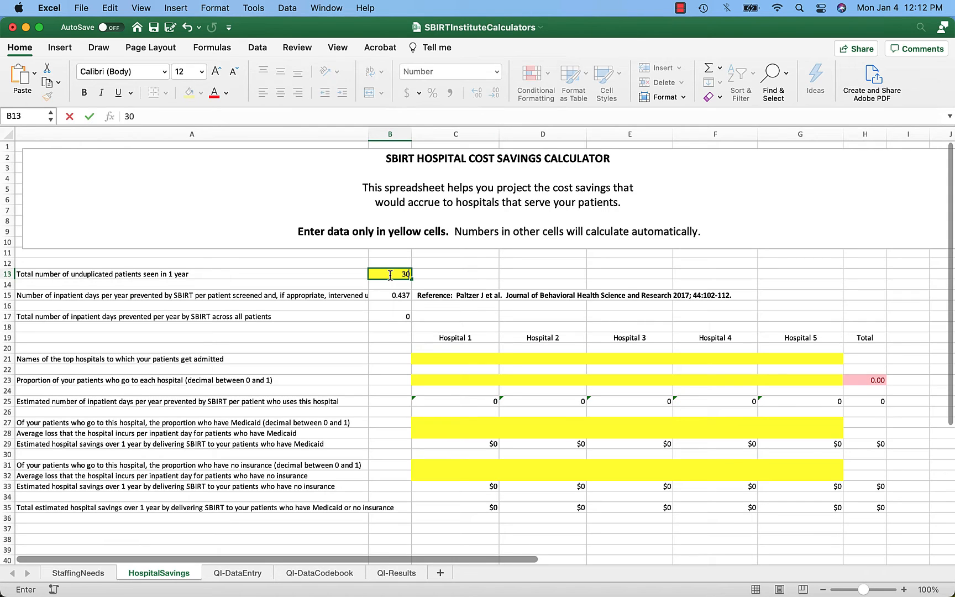
{"action": "key", "text": "Return"}
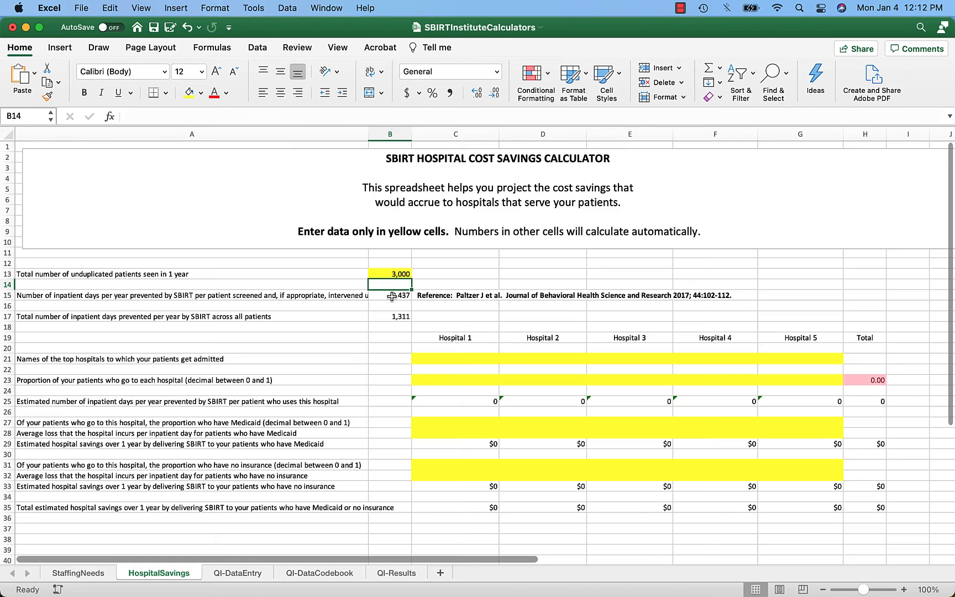
{"action": "left_click", "coordinate": [391, 296]}
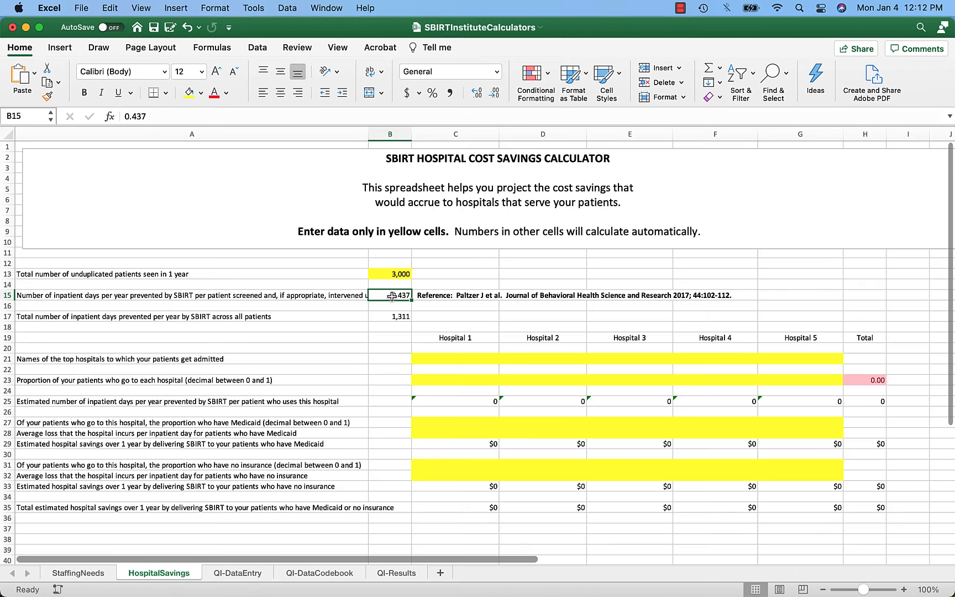
{"action": "left_click", "coordinate": [454, 297]}
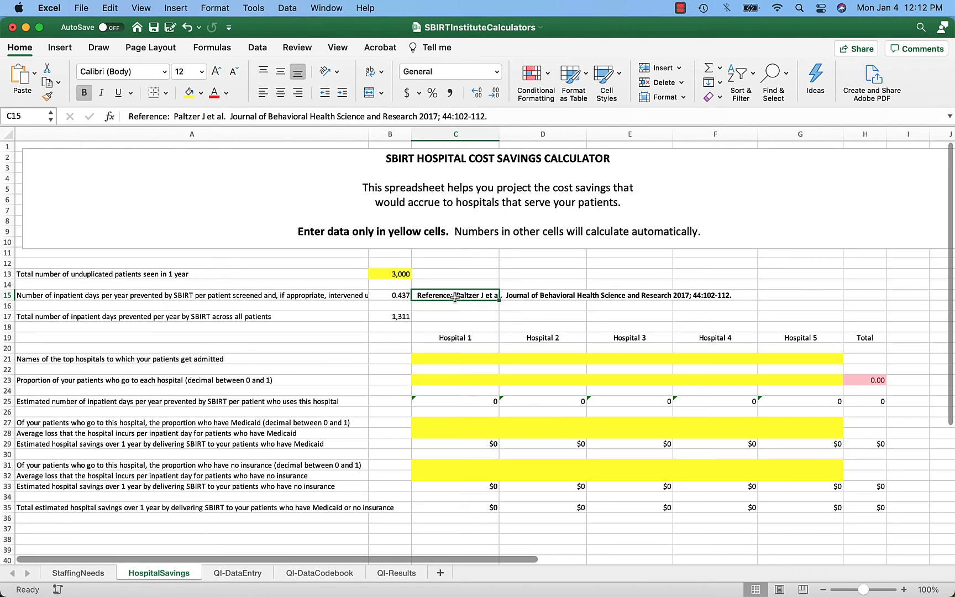
{"action": "left_click", "coordinate": [387, 317]}
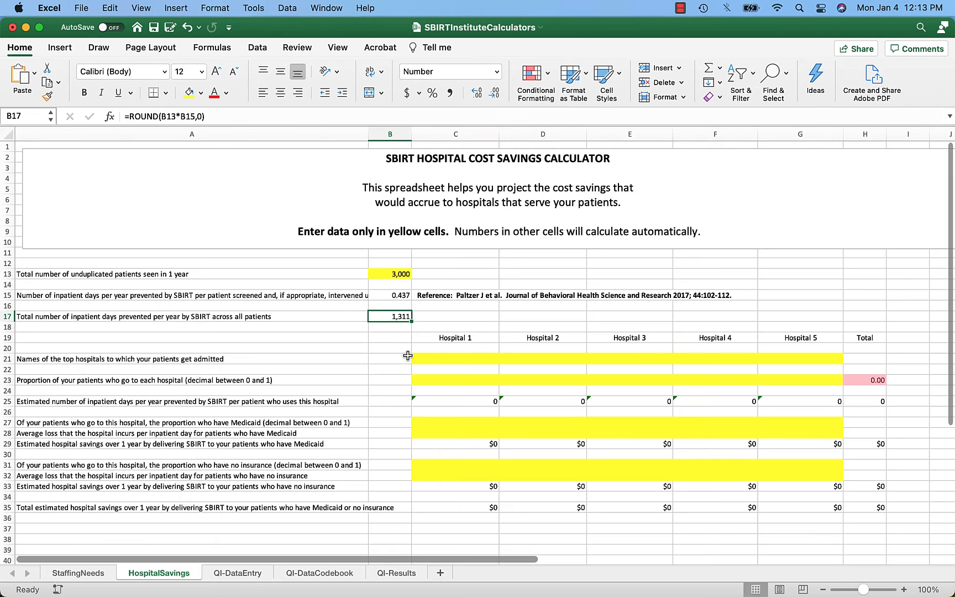
Enter "St. Mary's" as the name of Hospital 1 and "Memorial" as the name of Hospital 2.
{"action": "left_click", "coordinate": [433, 359]}
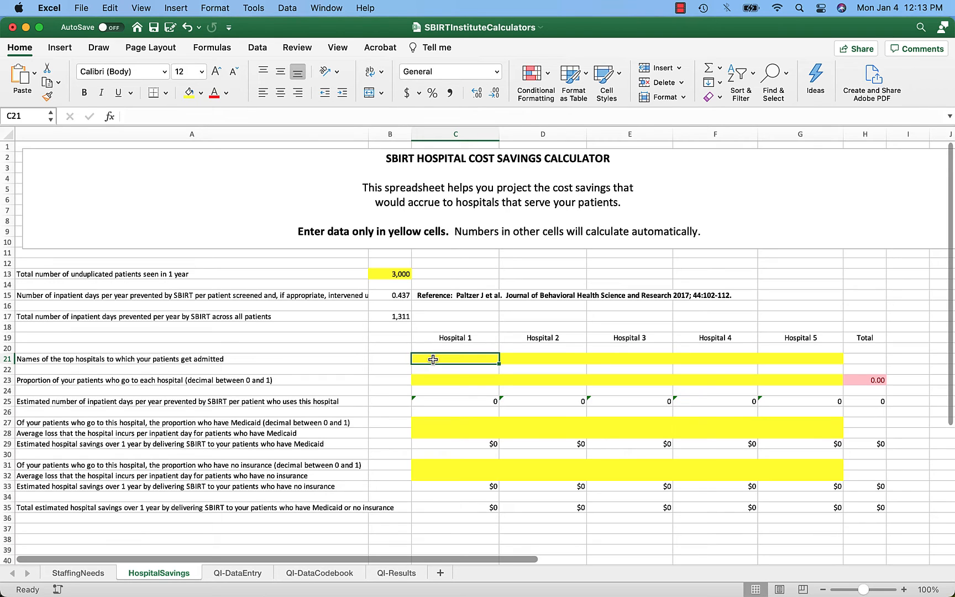
{"action": "type", "text": "St. Mary's"}
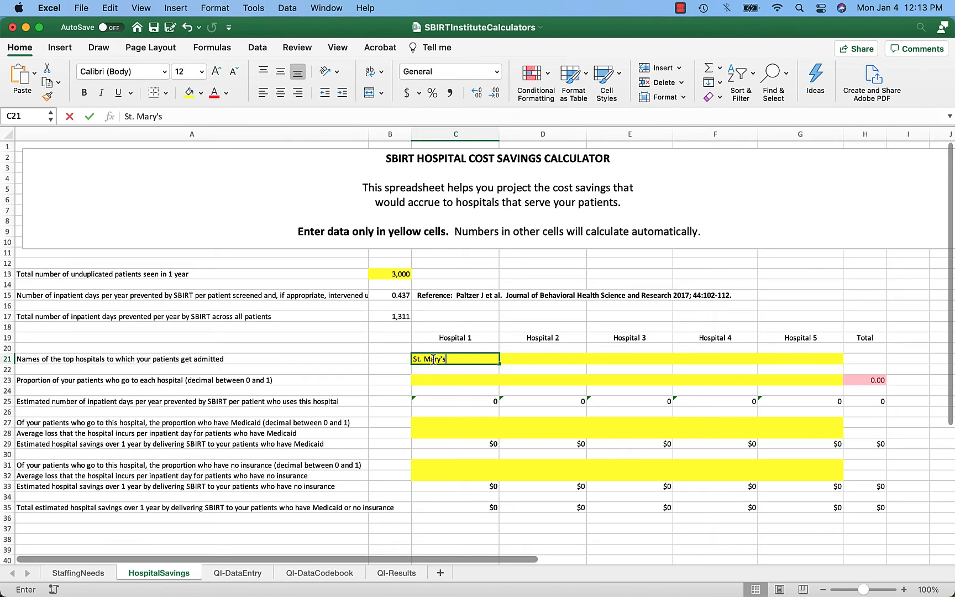
{"action": "key", "text": "Tab"}
{"action": "type", "text": "Memorial"}
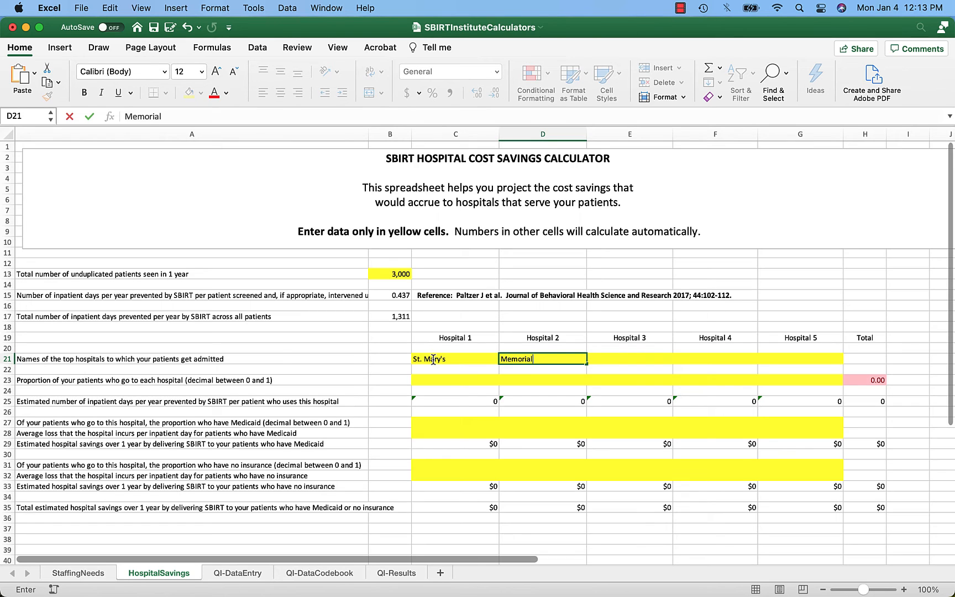
{"action": "key", "text": "Return"}
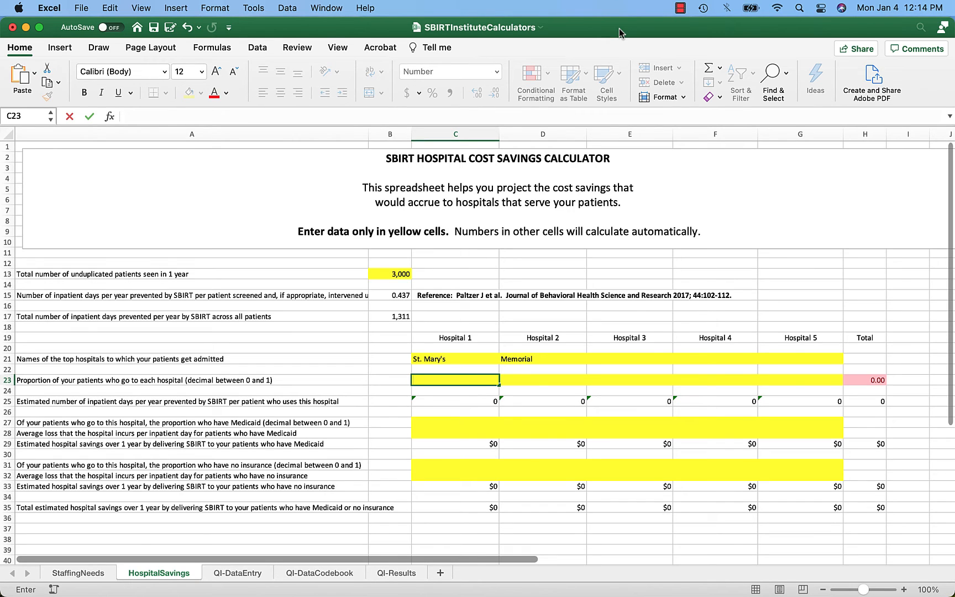
Set the proportion of patients who go to St. Mary's to 0.75.
{"action": "type", "text": ".75"}
{"action": "key", "text": "Return"}
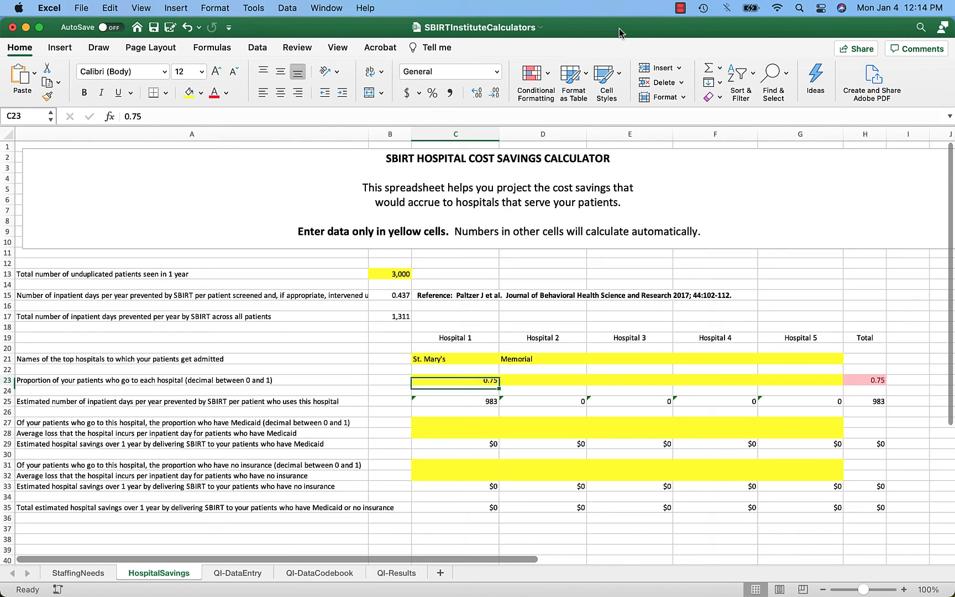
{"action": "key", "text": "Right"}
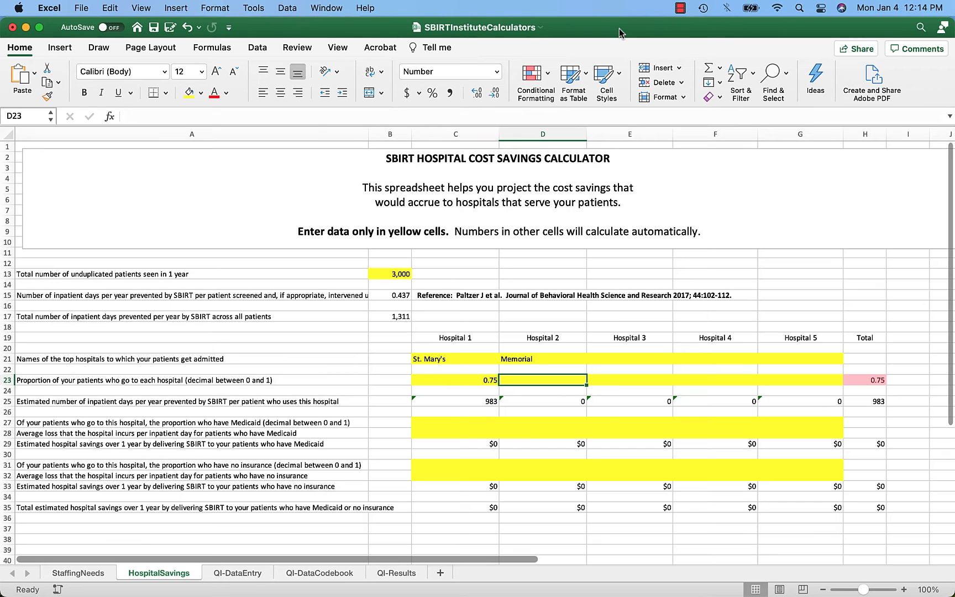
{"action": "type", "text": ".2"}
{"action": "key", "text": "Right"}
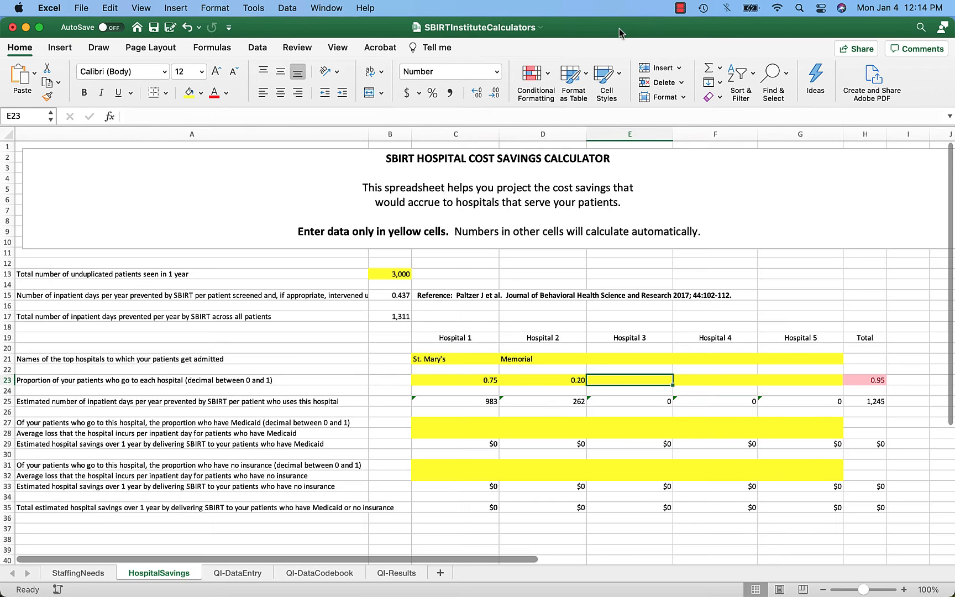
{"action": "key", "text": "super+z"}
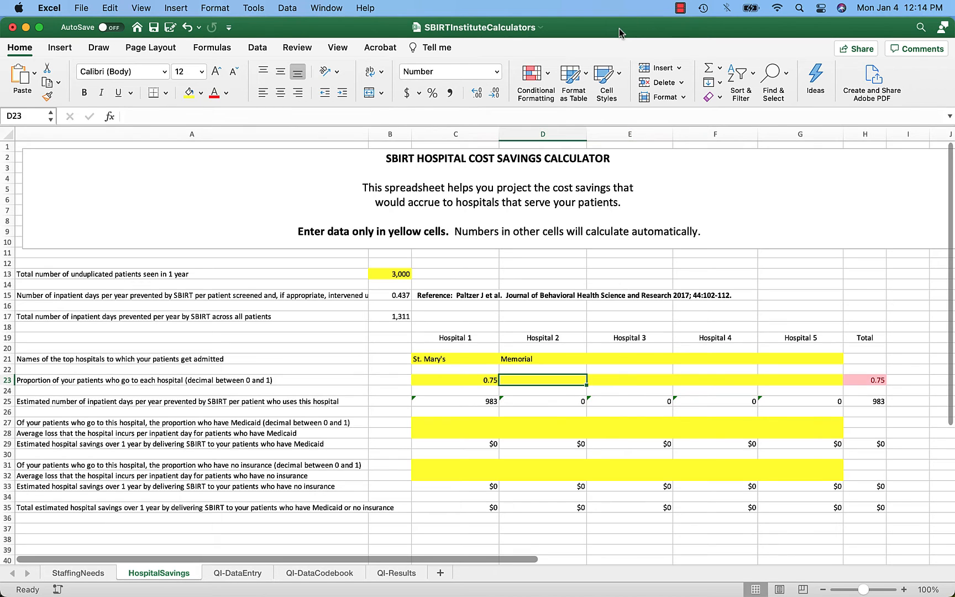
Set the proportion of patients who go to Memorial to 0.25.
{"action": "type", "text": ".25"}
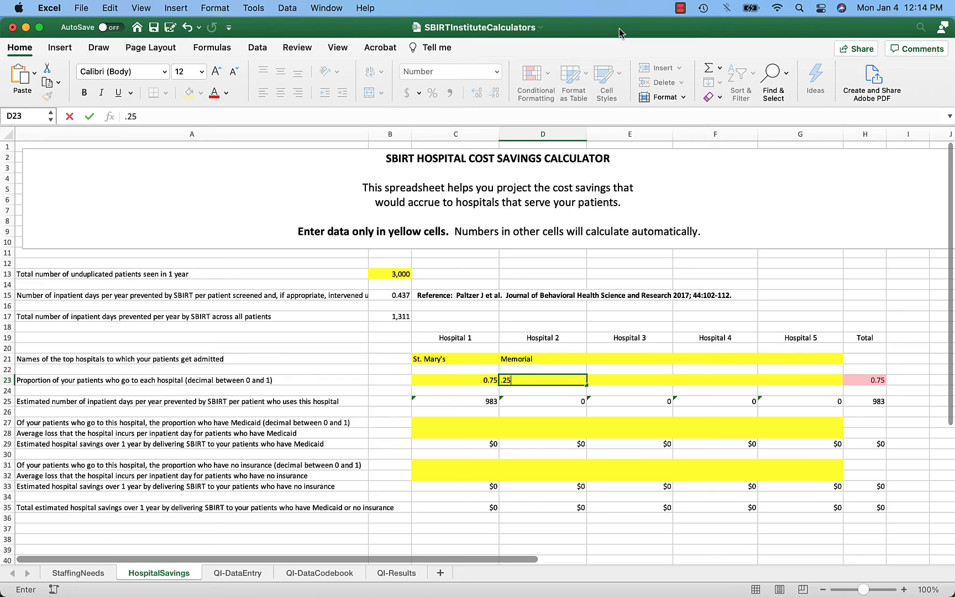
{"action": "key", "text": "Right"}
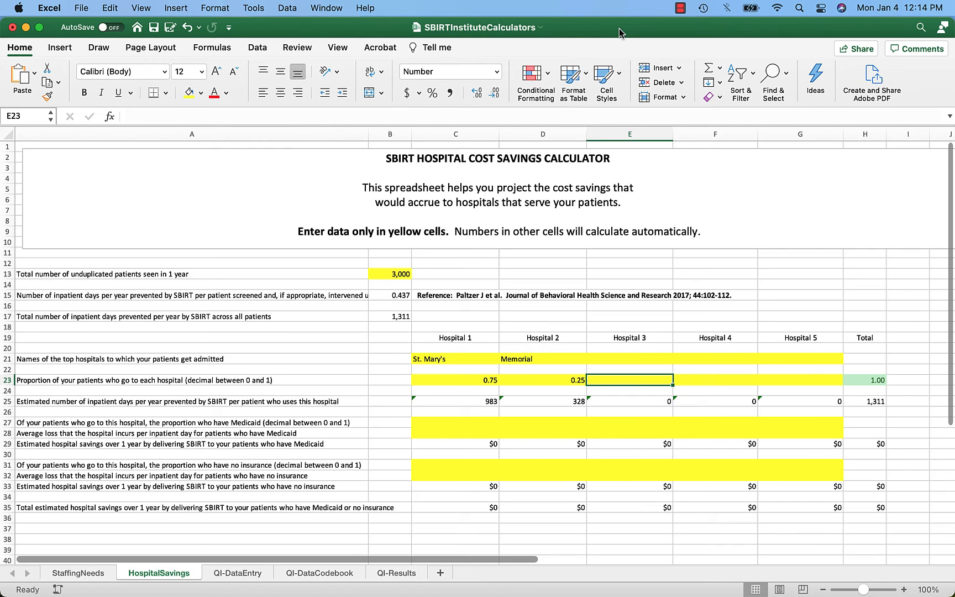
Set the proportion of patients who have Medicaid to 0.5 for both St. Mary's and Memorial.
{"action": "left_click", "coordinate": [460, 401]}
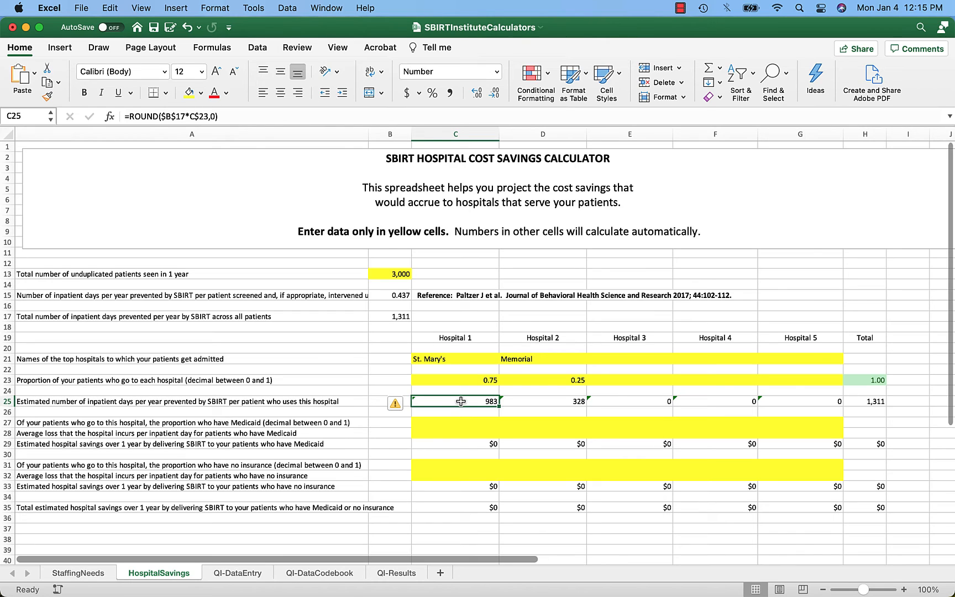
{"action": "left_click", "coordinate": [453, 424]}
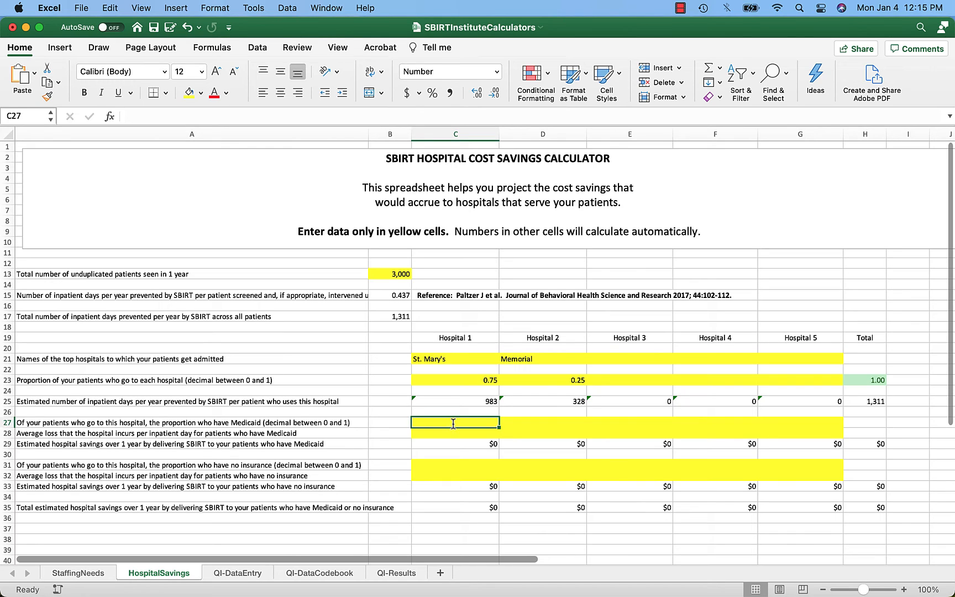
{"action": "type", "text": "0.5"}
{"action": "key", "text": "Tab"}
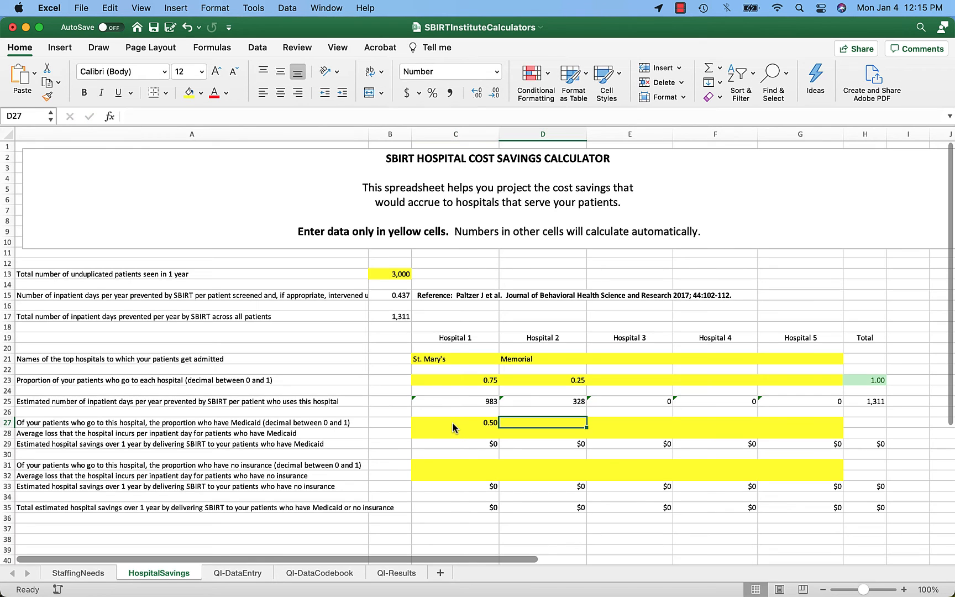
{"action": "type", "text": ".5"}
{"action": "key", "text": "Tab"}
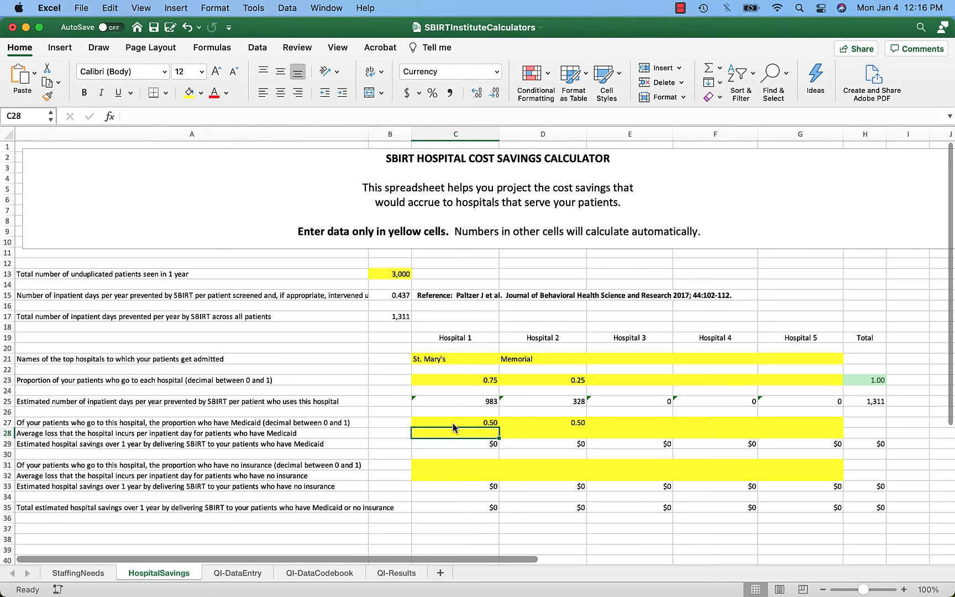
Set the average loss per inpatient day for Medicaid patients to $600 for both St. Mary's and Memorial.
{"action": "type", "text": "600"}
{"action": "key", "text": "Tab"}
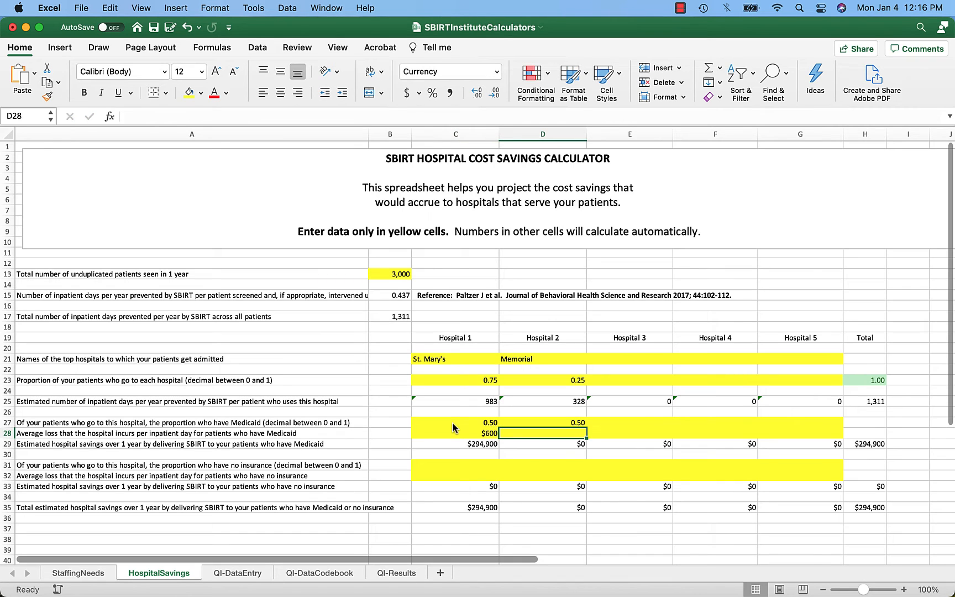
{"action": "type", "text": "600"}
{"action": "key", "text": "Return"}
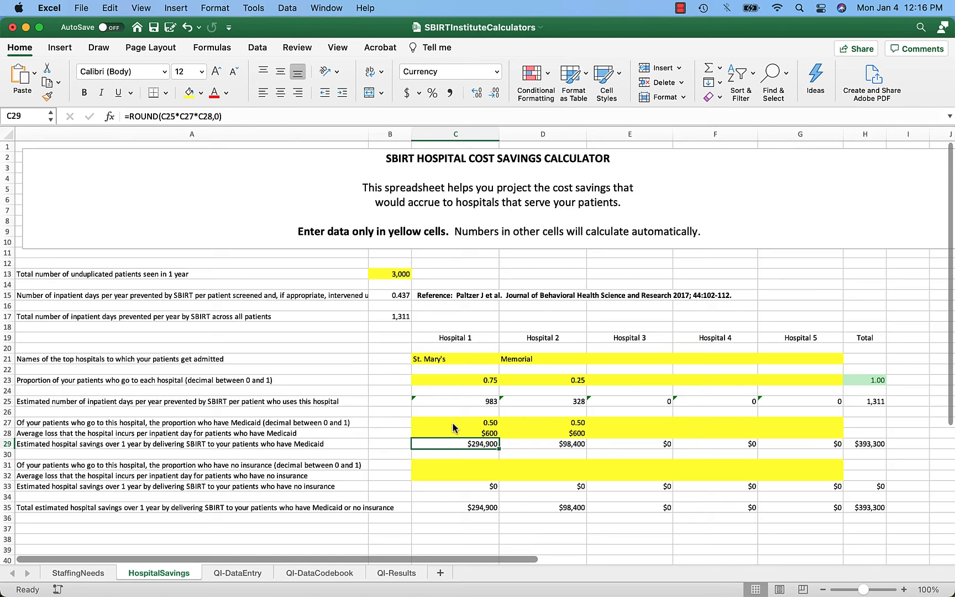
Set the proportion of patients who have no insurance to 0.4 for both St. Mary's and Memorial.
{"action": "key", "text": "Down"}
{"action": "key", "text": "Down"}
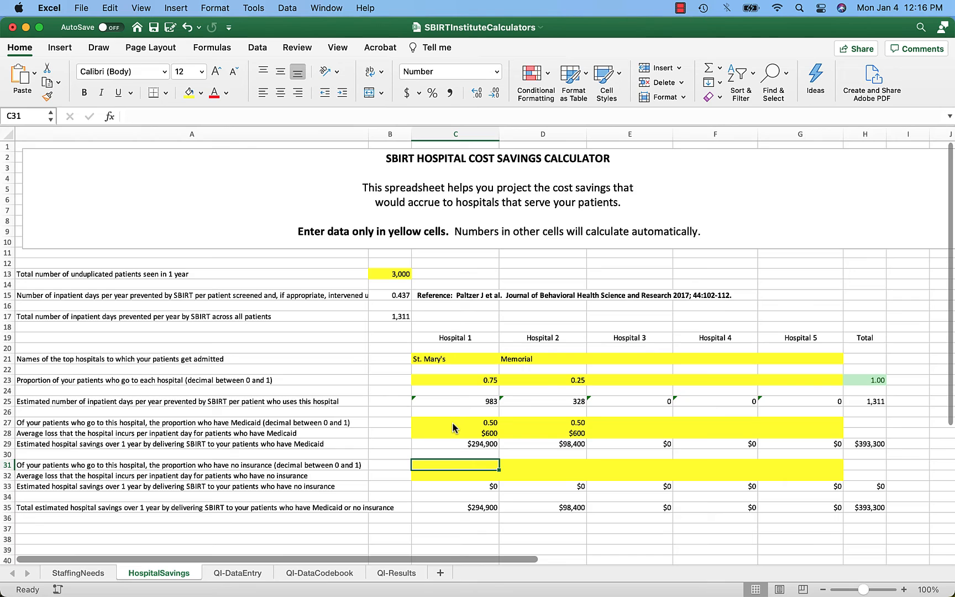
{"action": "type", "text": ".4"}
{"action": "key", "text": "Tab"}
{"action": "type", "text": ".4"}
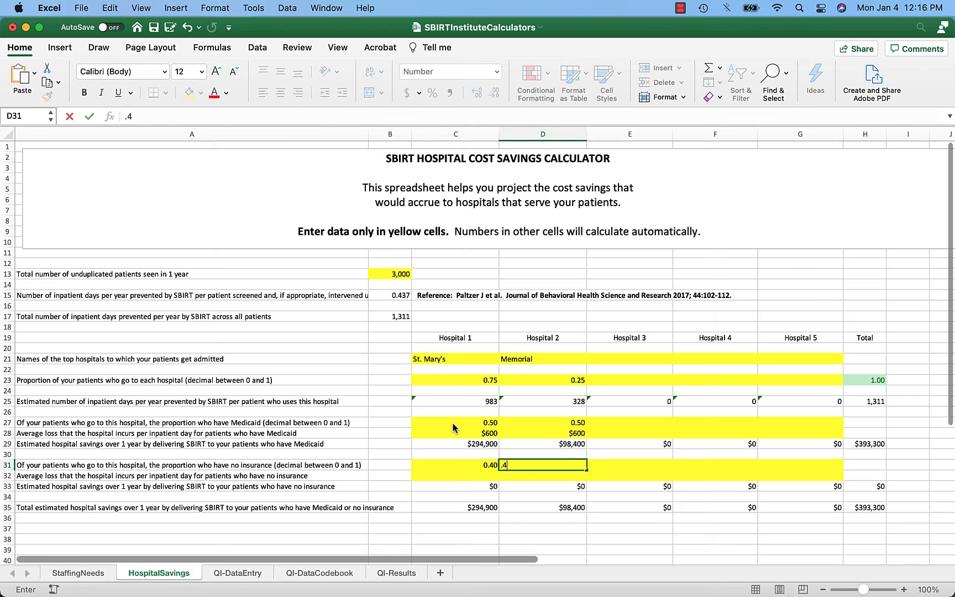
{"action": "key", "text": "Tab"}
{"action": "key", "text": "Return"}
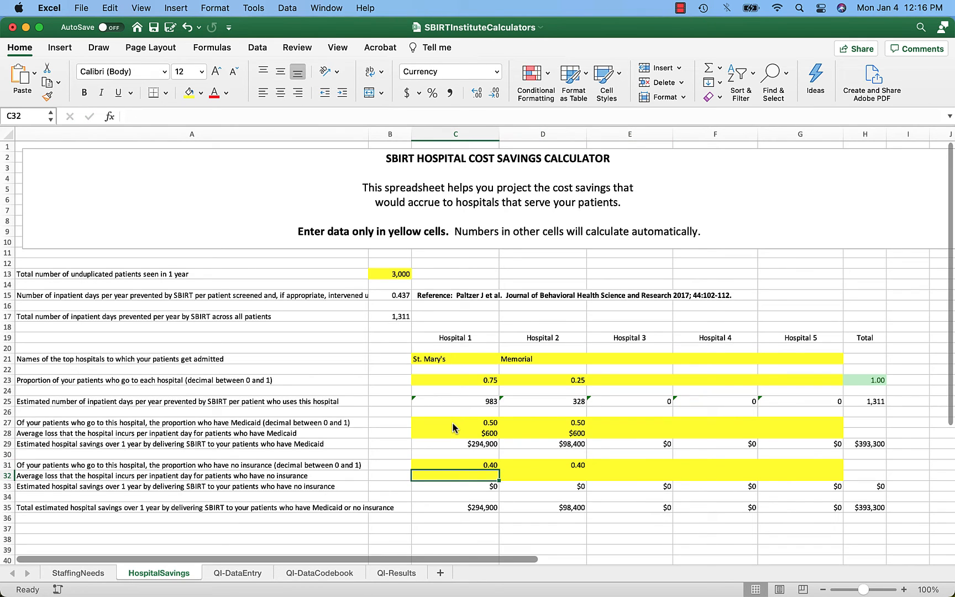
Set the average loss per inpatient day for uninsured patients to $1,000 at both hospitals and inspect St. Mary's uninsured and total savings estimates.
{"action": "type", "text": "1000"}
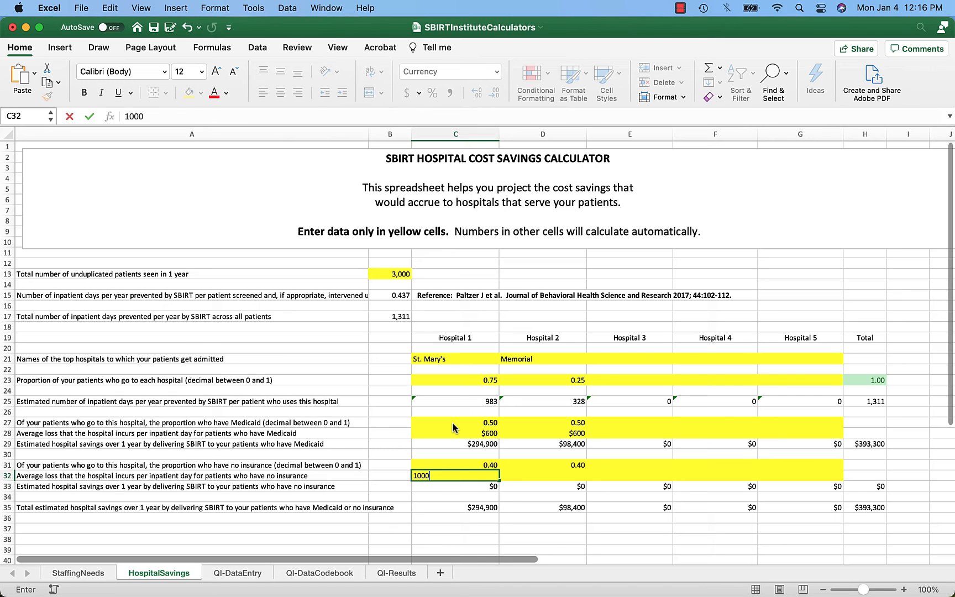
{"action": "key", "text": "Tab"}
{"action": "type", "text": "1000"}
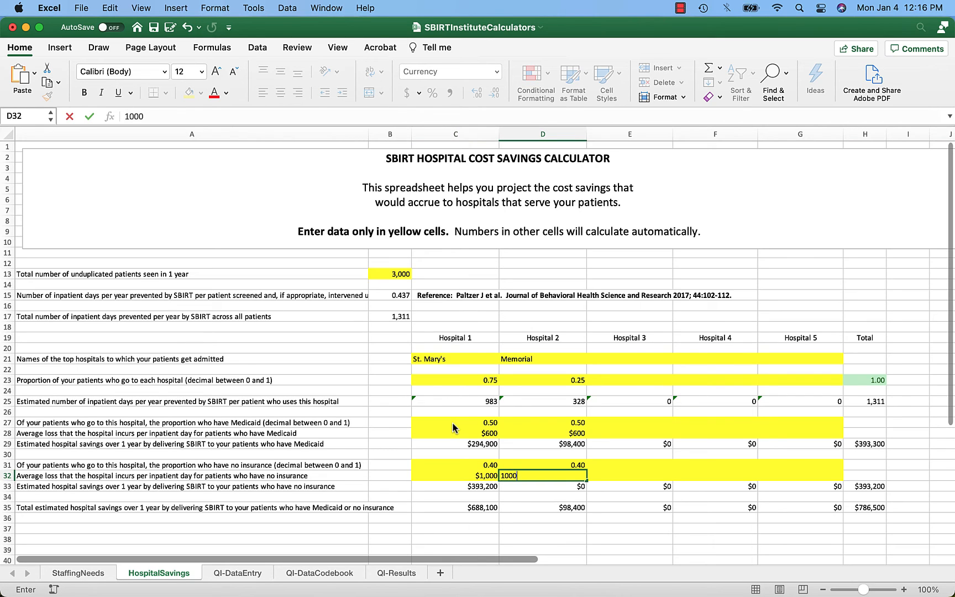
{"action": "key", "text": "Tab"}
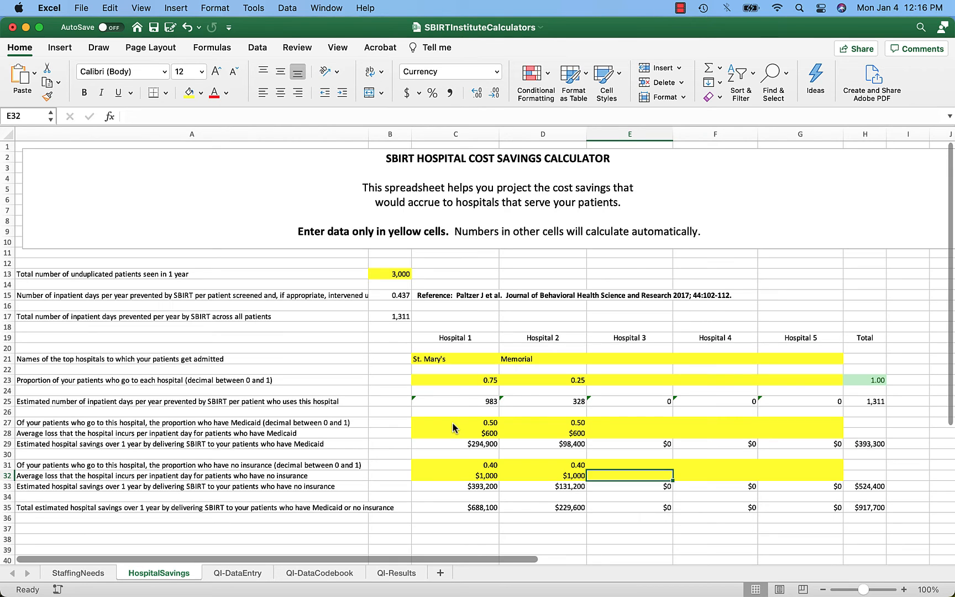
{"action": "left_click", "coordinate": [461, 486]}
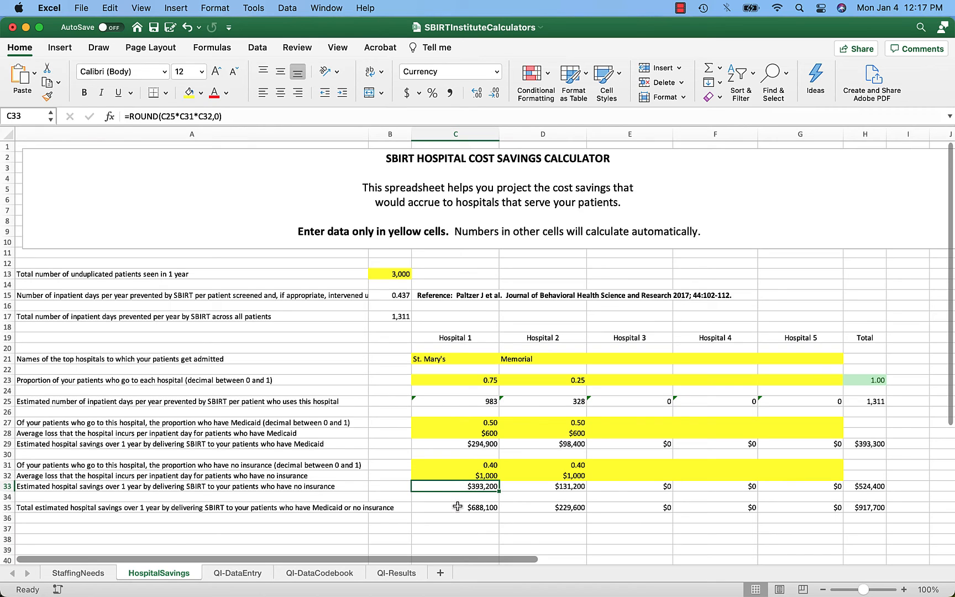
{"action": "left_click", "coordinate": [457, 506]}
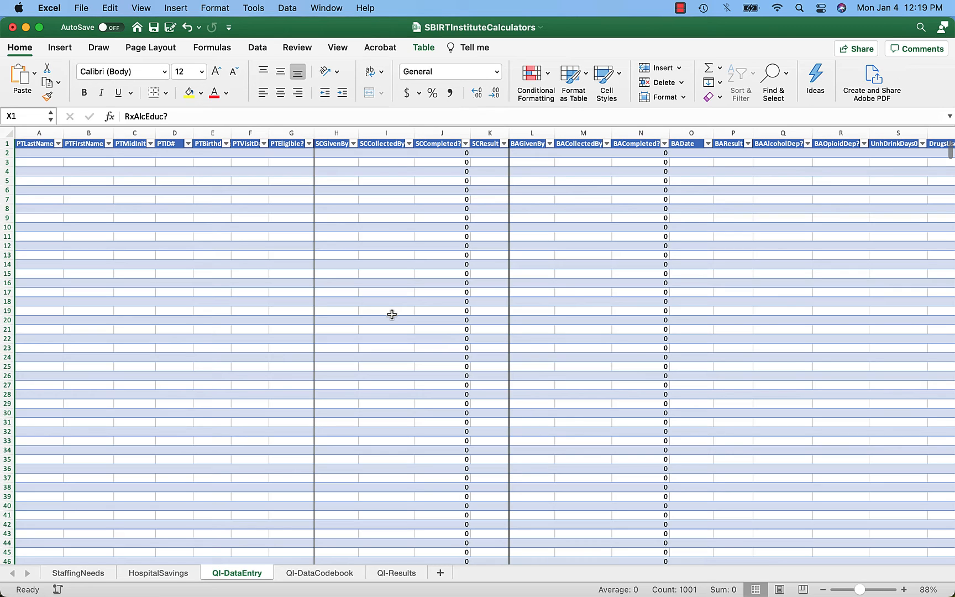
Examine the patient information, eligibility and screening columns of the QI-DataEntry sheet, from PTLastName through SCResult.
{"action": "left_click", "coordinate": [392, 314]}
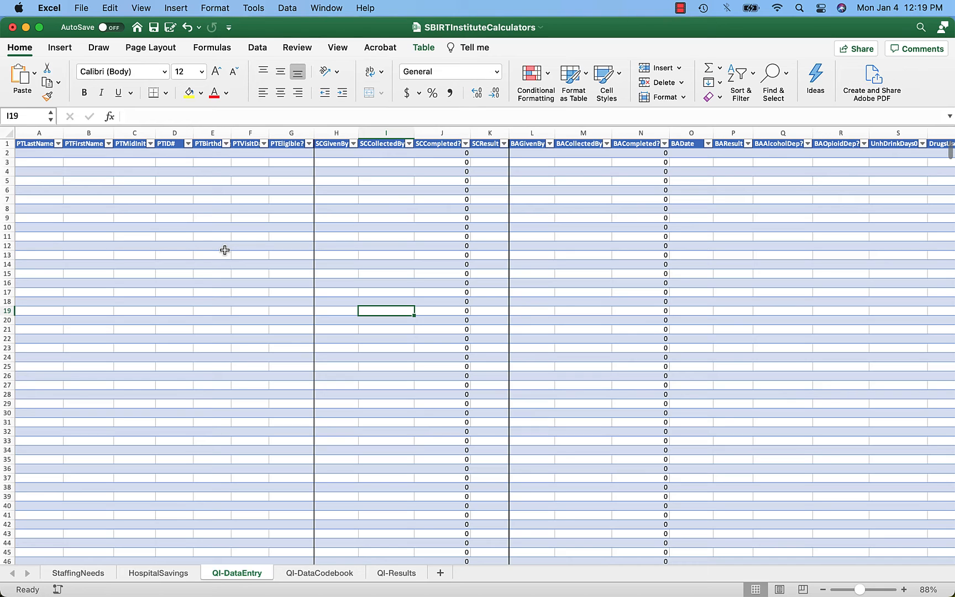
{"action": "left_click_drag", "start_coordinate": [38, 132], "coordinate": [253, 128]}
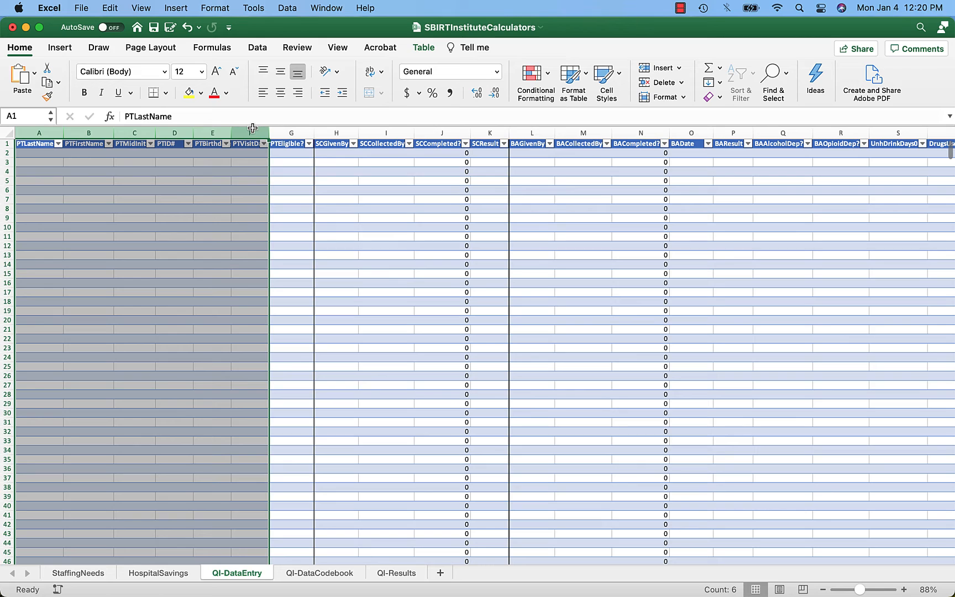
{"action": "left_click", "coordinate": [288, 131]}
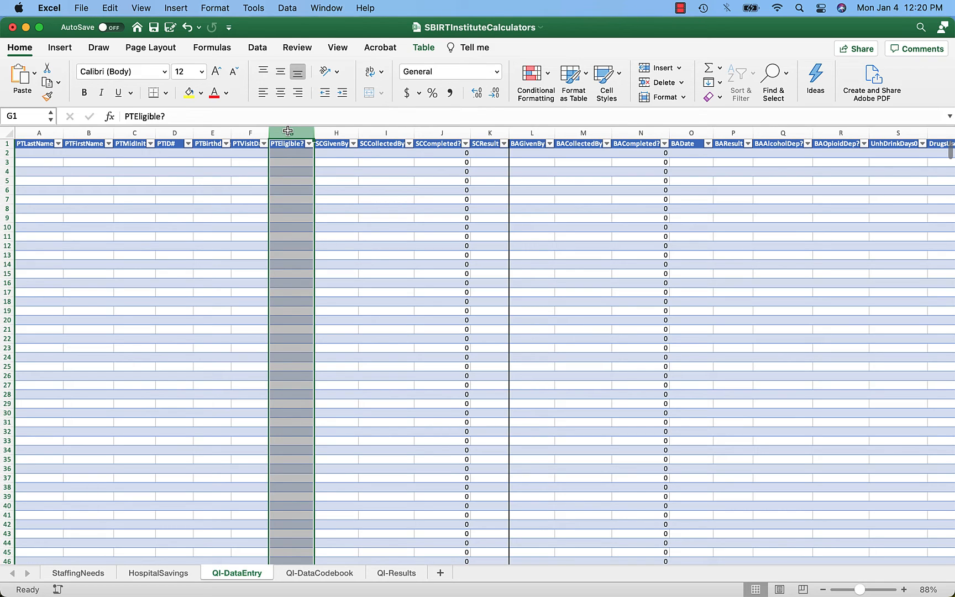
{"action": "left_click_drag", "start_coordinate": [331, 133], "coordinate": [490, 133]}
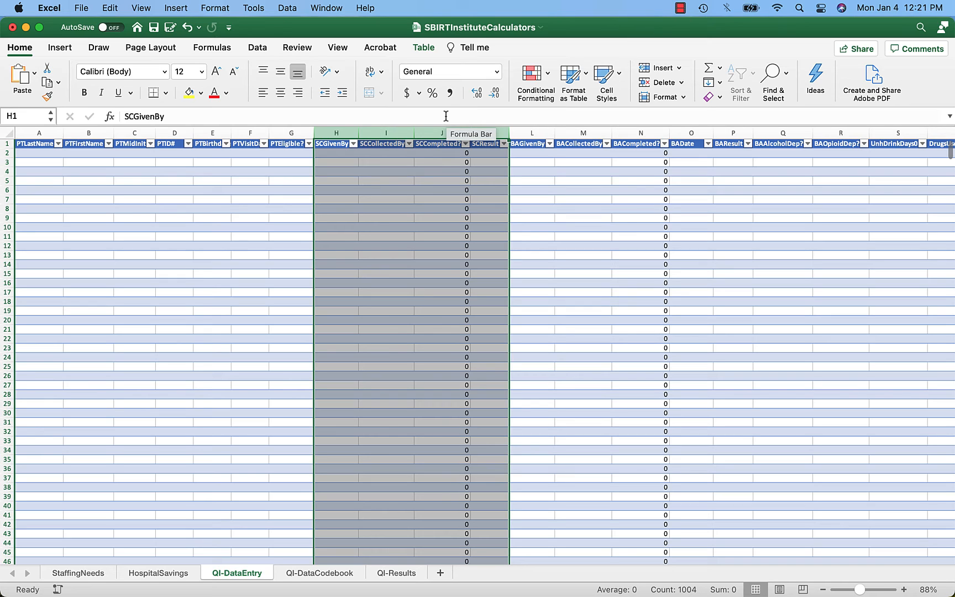
{"action": "left_click", "coordinate": [450, 132]}
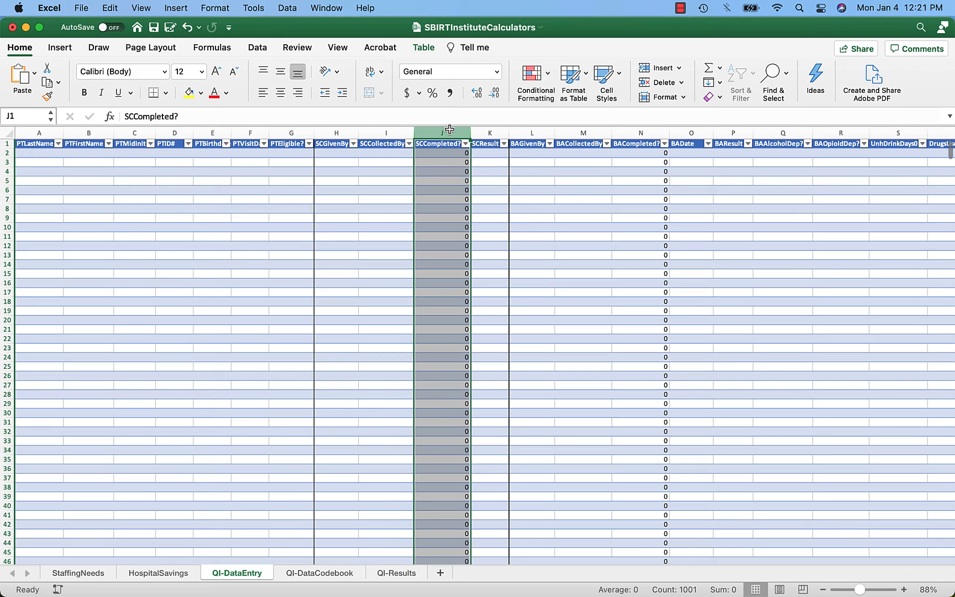
{"action": "left_click", "coordinate": [486, 132]}
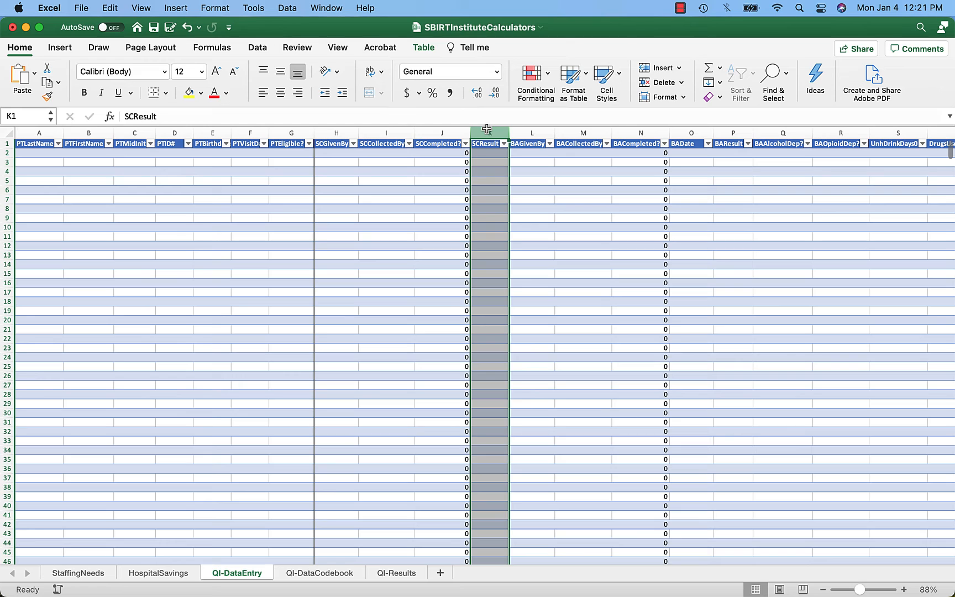
Examine the brief assessment, baseline use and intervention columns of the QI-DataEntry sheet, from BAGivenBy through RTDone?
{"action": "left_click_drag", "start_coordinate": [525, 133], "coordinate": [679, 129]}
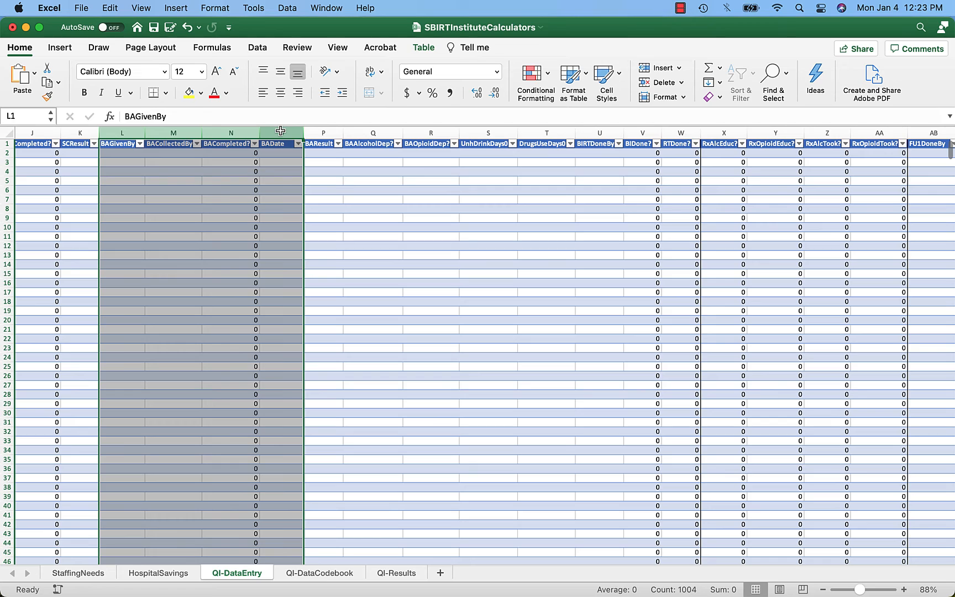
{"action": "left_click", "coordinate": [317, 131]}
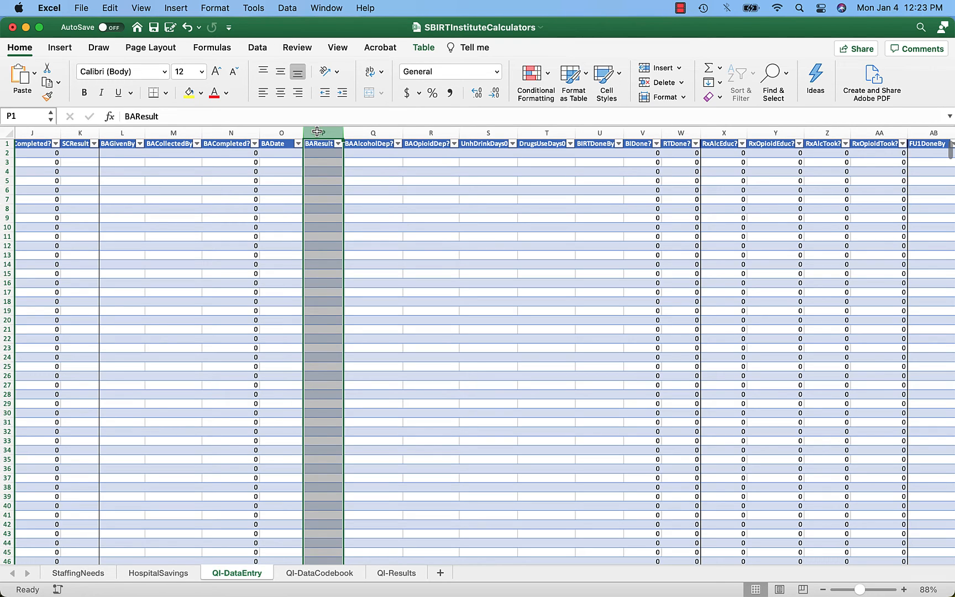
{"action": "left_click_drag", "start_coordinate": [373, 132], "coordinate": [408, 114]}
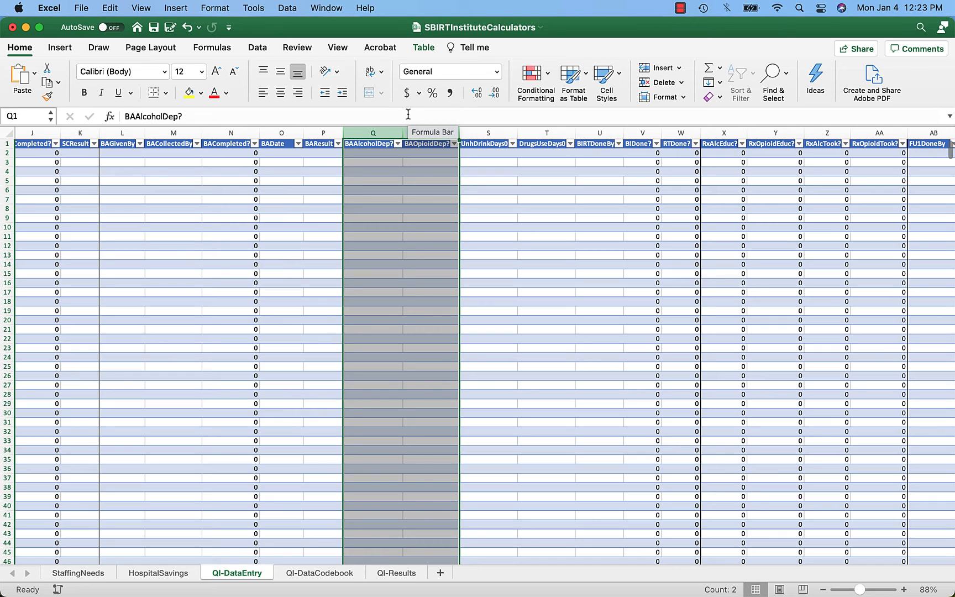
{"action": "left_click_drag", "start_coordinate": [488, 133], "coordinate": [533, 132]}
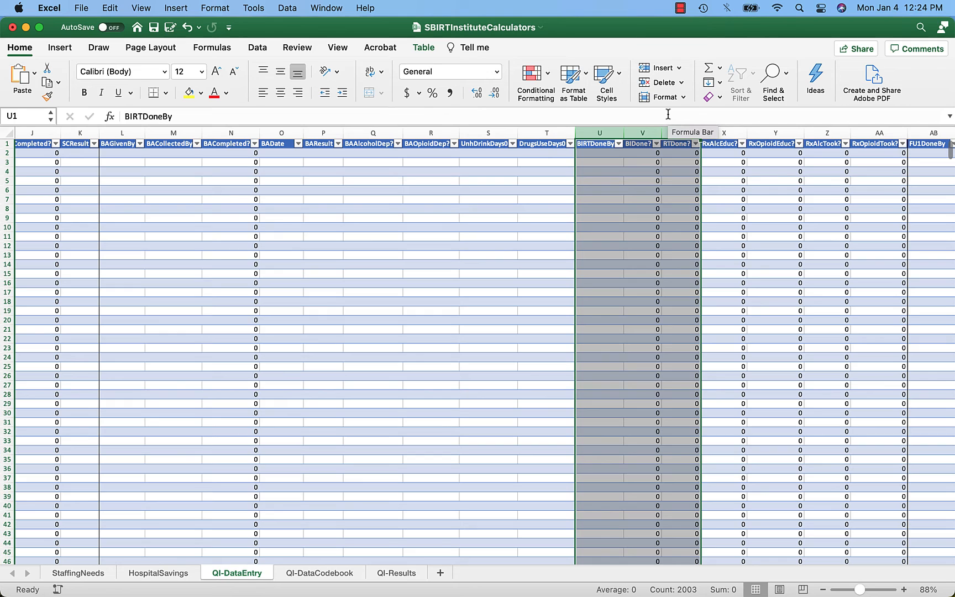
Examine the pharmacotherapy columns and the first follow-up session's columns of the QI-DataEntry sheet, from RxAlcEduc? through DrugUseDays1.
{"action": "left_click", "coordinate": [727, 131]}
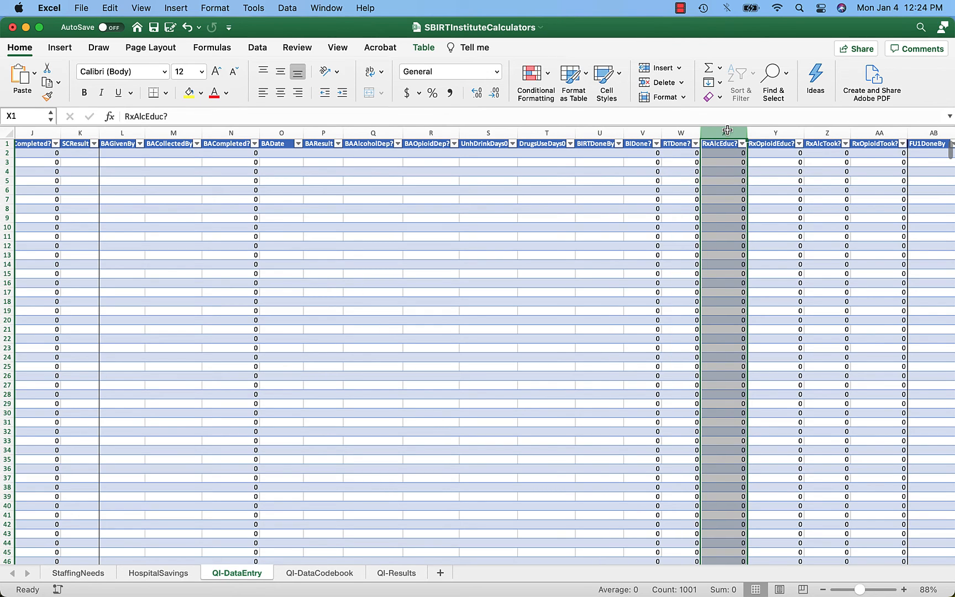
{"action": "left_click", "coordinate": [819, 131]}
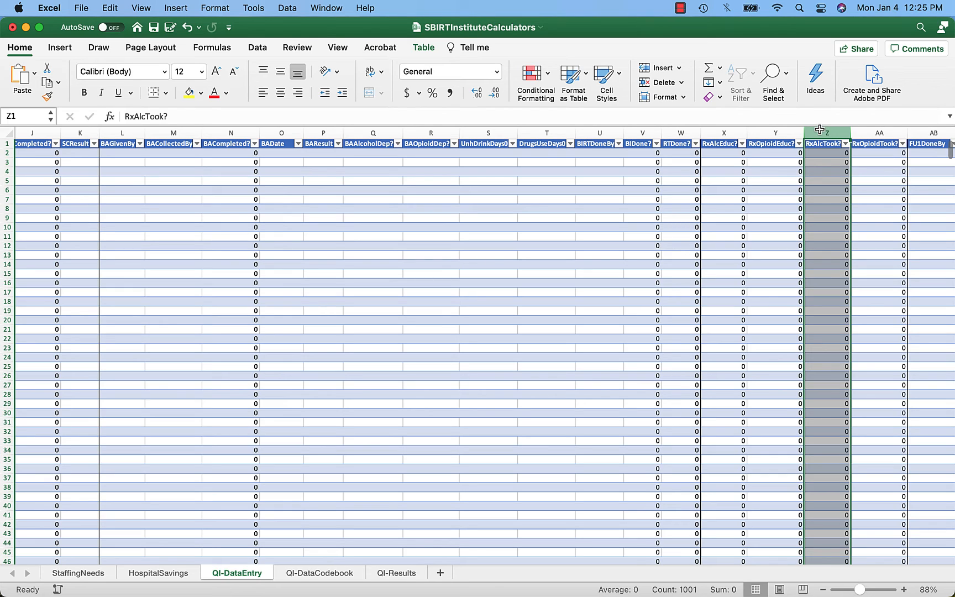
{"action": "left_click", "coordinate": [792, 129]}
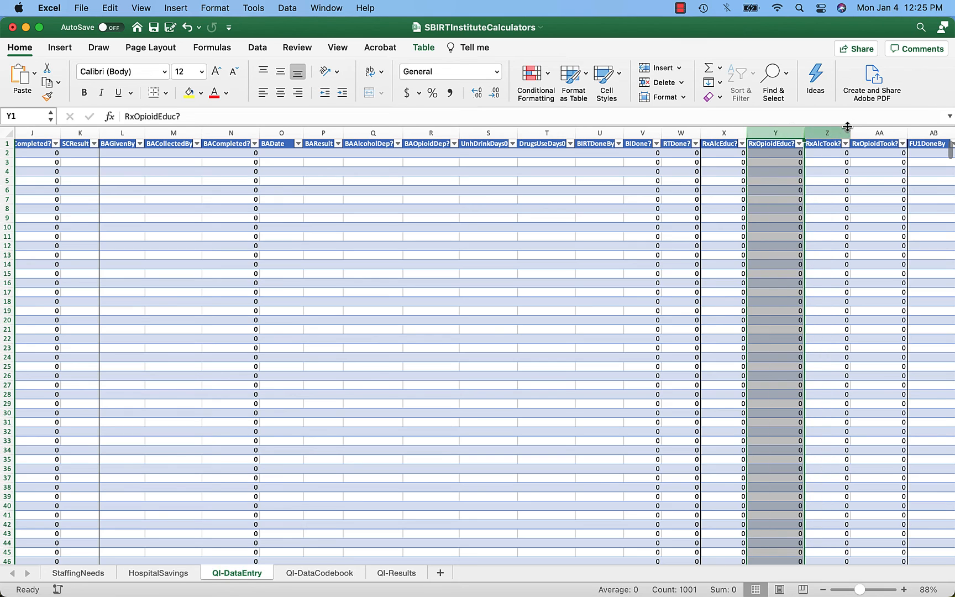
{"action": "left_click", "coordinate": [871, 129]}
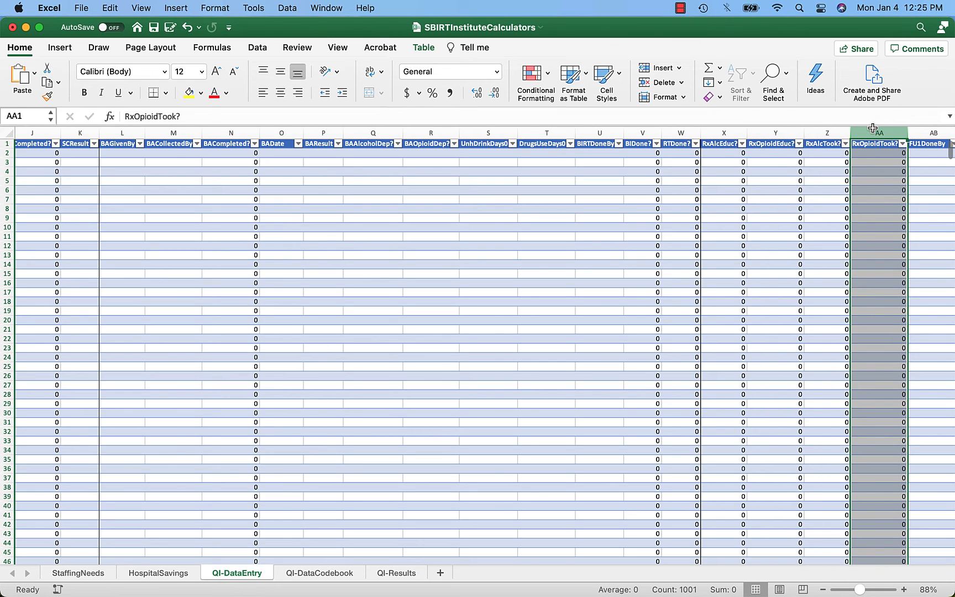
{"action": "left_click_drag", "start_coordinate": [933, 132], "coordinate": [376, 130]}
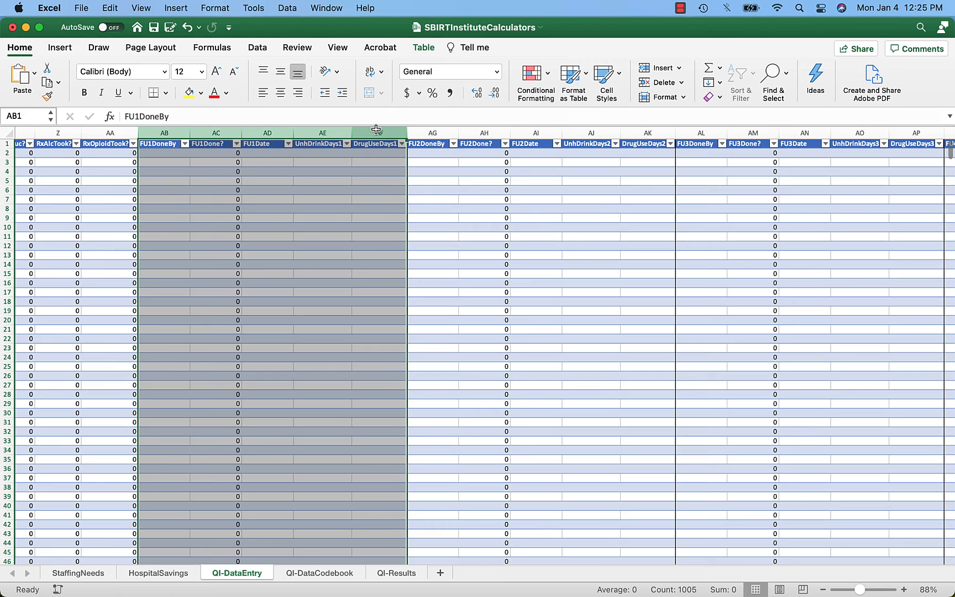
{"action": "left_click", "coordinate": [377, 130]}
{"action": "left_click", "coordinate": [337, 112]}
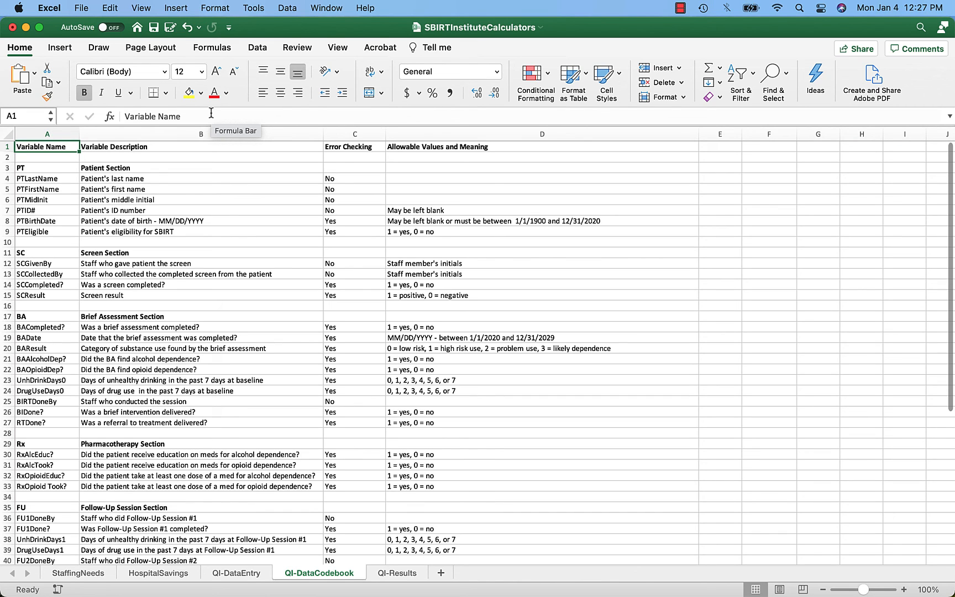
Review the codebook's variable name, description, error checking and allowable values columns, and open the QI-Results sheet.
{"action": "left_click", "coordinate": [47, 134]}
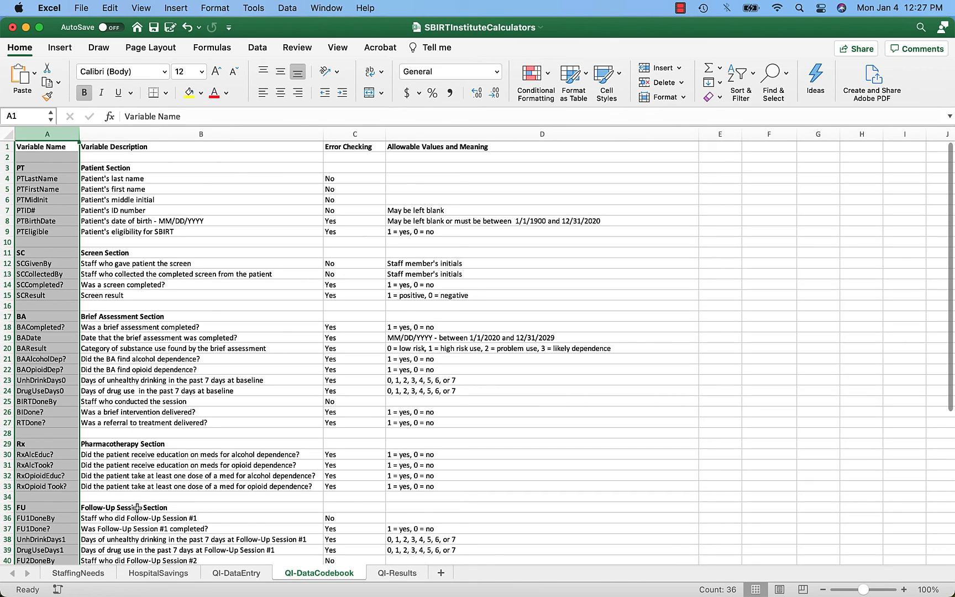
{"action": "left_click", "coordinate": [185, 135]}
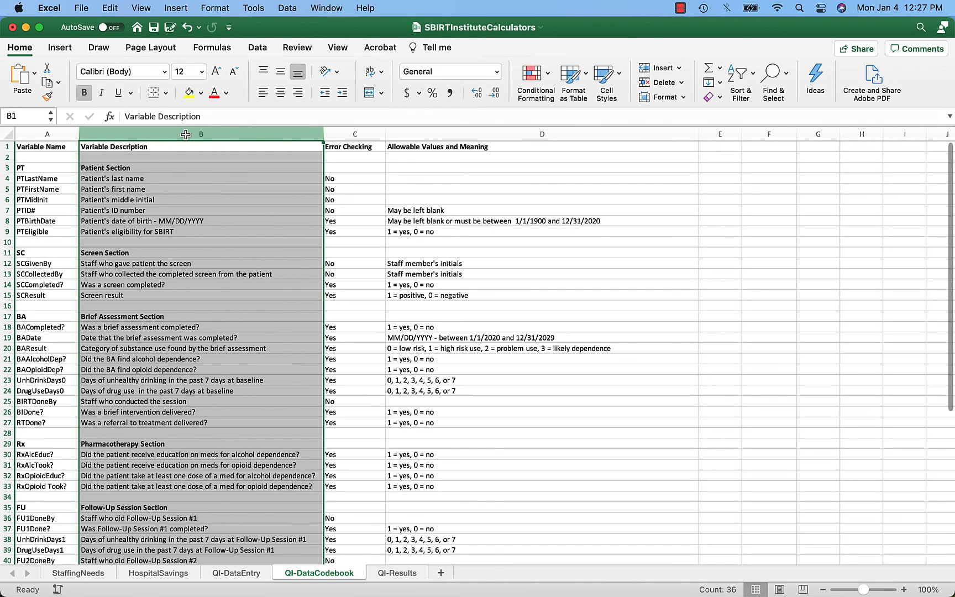
{"action": "left_click", "coordinate": [343, 132]}
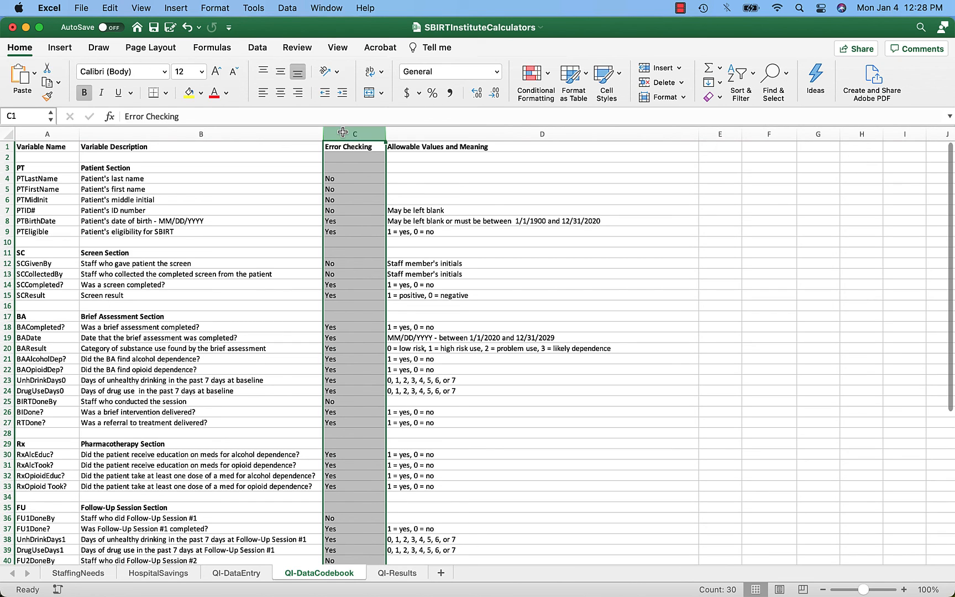
{"action": "left_click", "coordinate": [439, 134]}
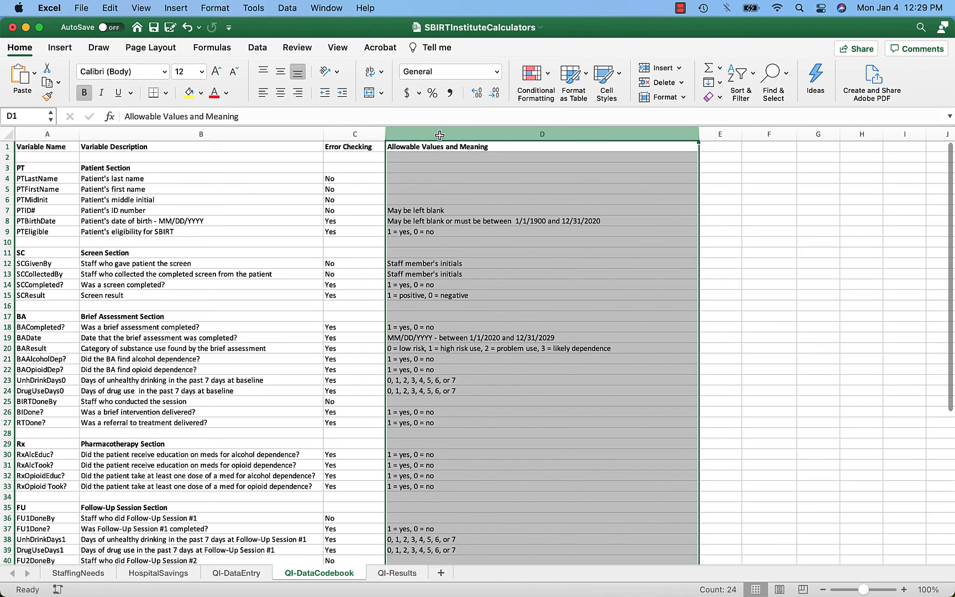
{"action": "left_click", "coordinate": [397, 573]}
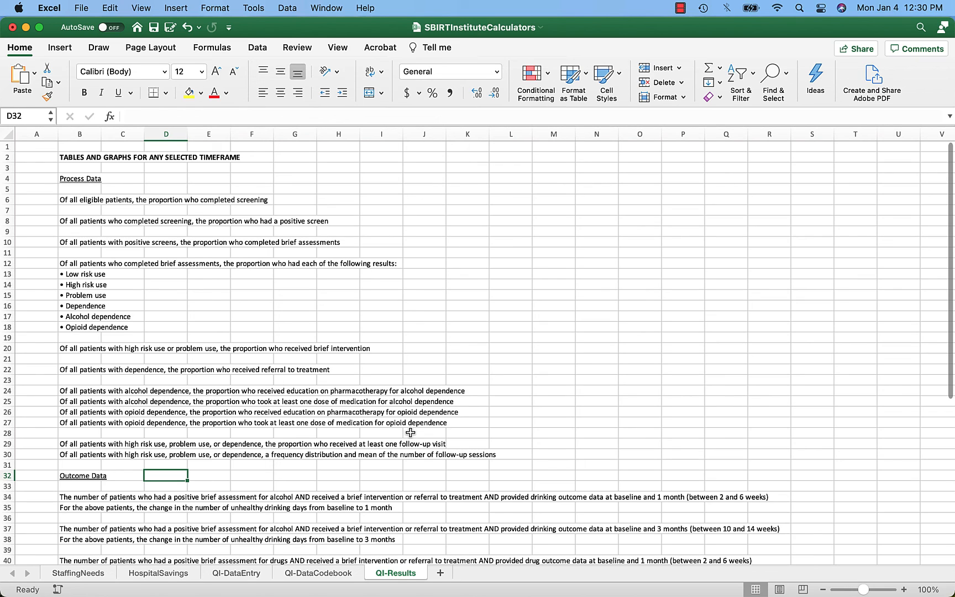
Review the Process Data measures on the QI-Results sheet, from screening and brief assessment through intervention, referral, pharmacotherapy and follow-up sessions.
{"action": "left_click", "coordinate": [73, 179]}
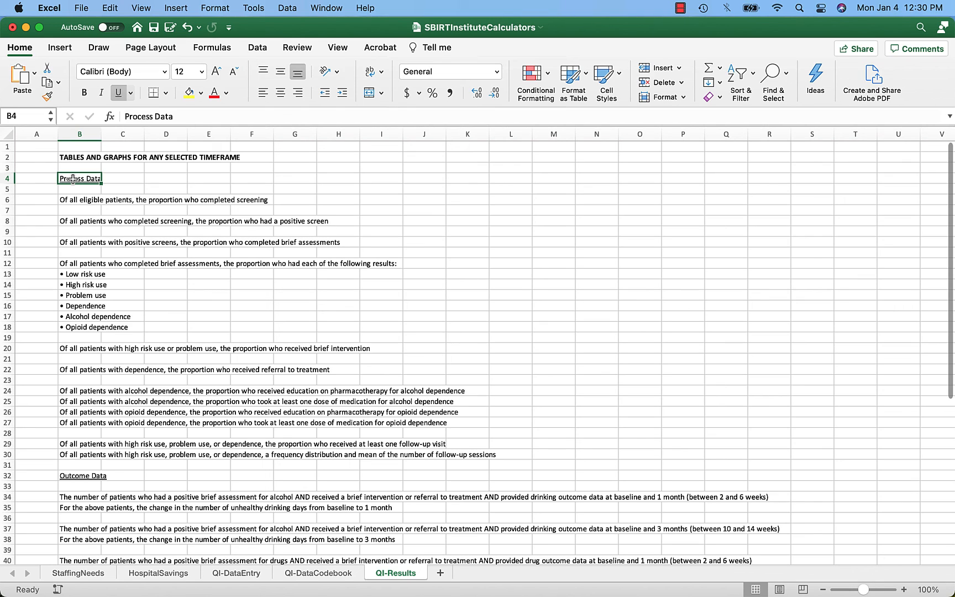
{"action": "left_click", "coordinate": [72, 200]}
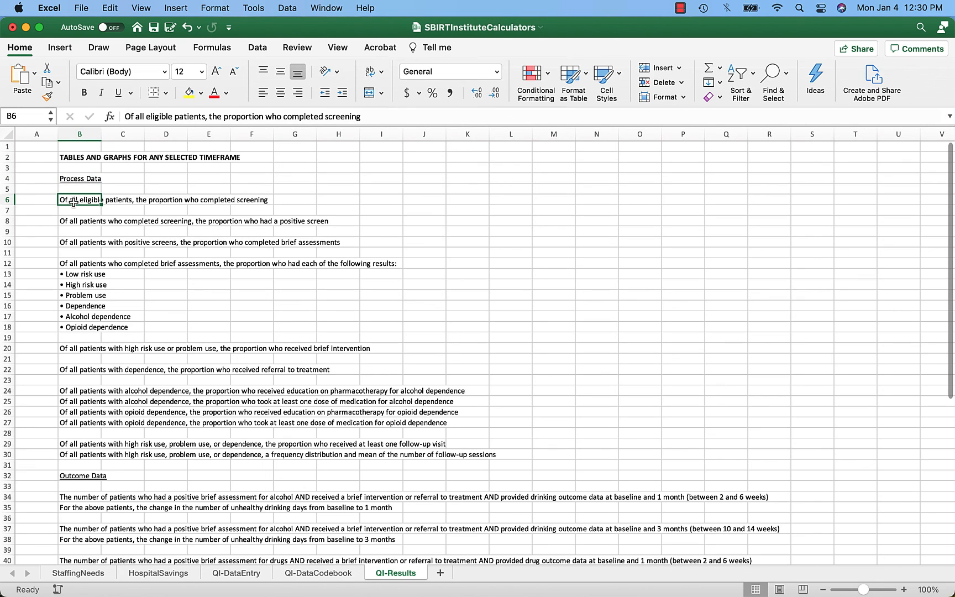
{"action": "left_click", "coordinate": [71, 243]}
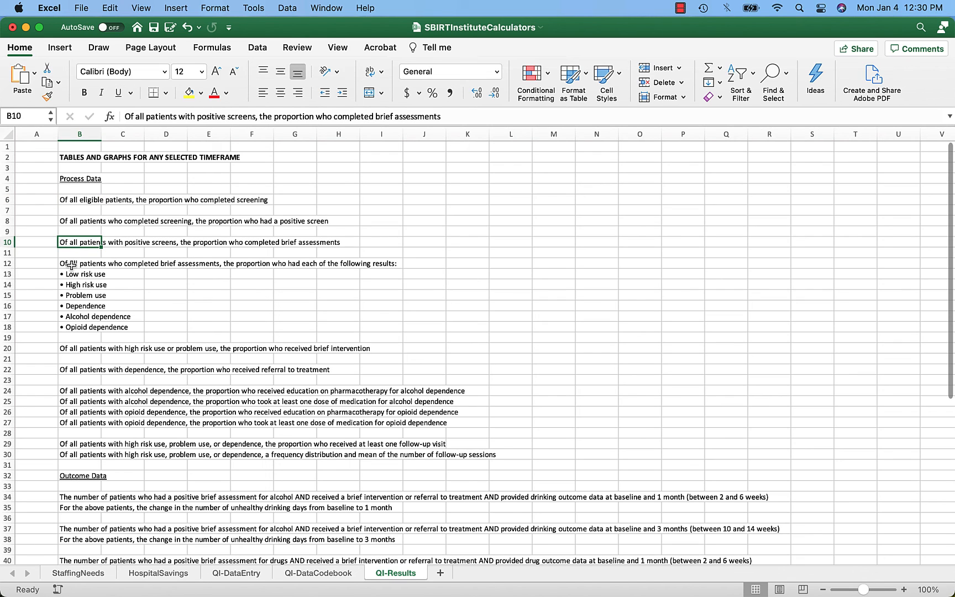
{"action": "left_click", "coordinate": [72, 349]}
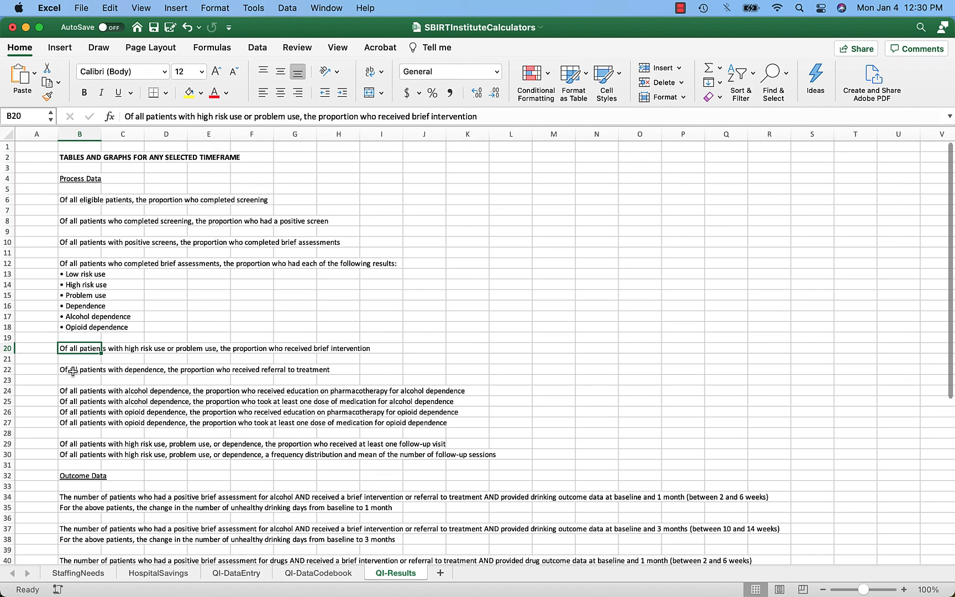
{"action": "left_click", "coordinate": [74, 371]}
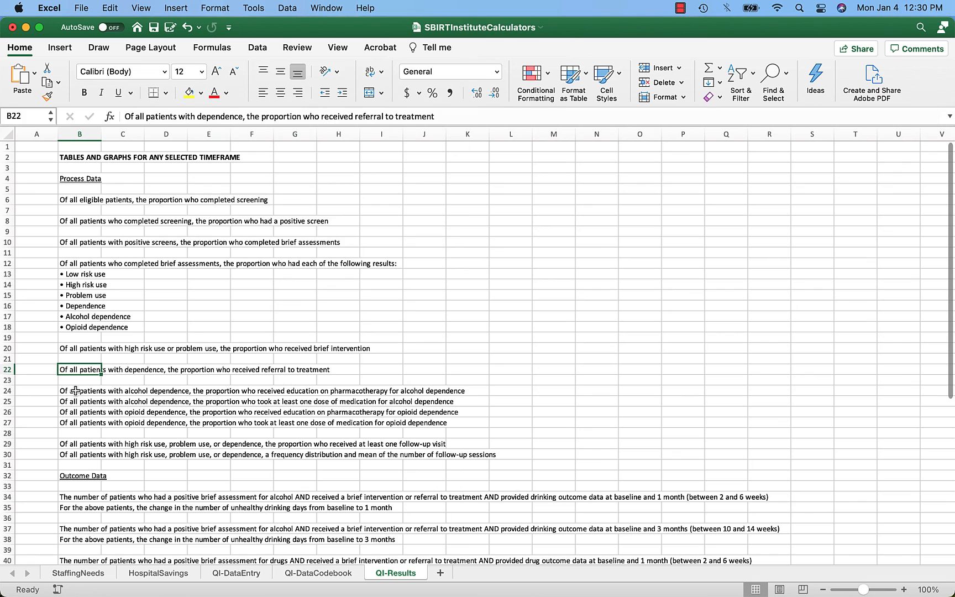
{"action": "left_click", "coordinate": [75, 390]}
{"action": "left_click", "coordinate": [74, 414]}
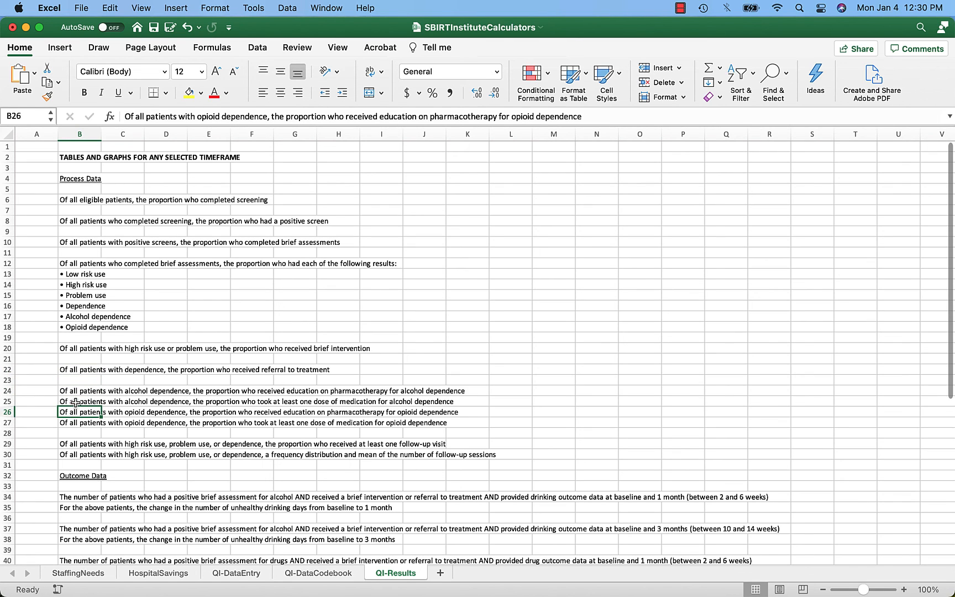
{"action": "left_click", "coordinate": [75, 403]}
{"action": "left_click", "coordinate": [75, 424]}
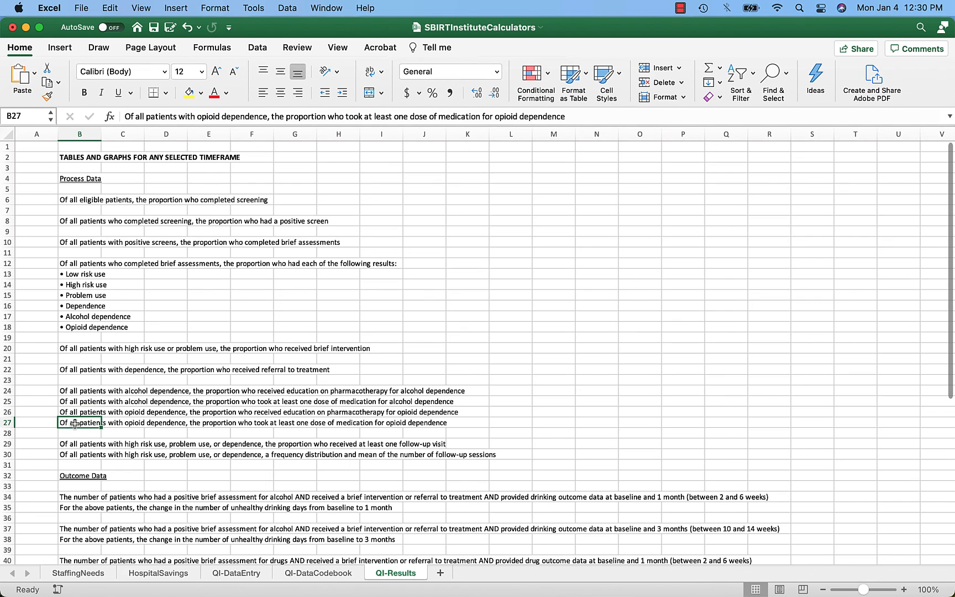
{"action": "left_click", "coordinate": [75, 444]}
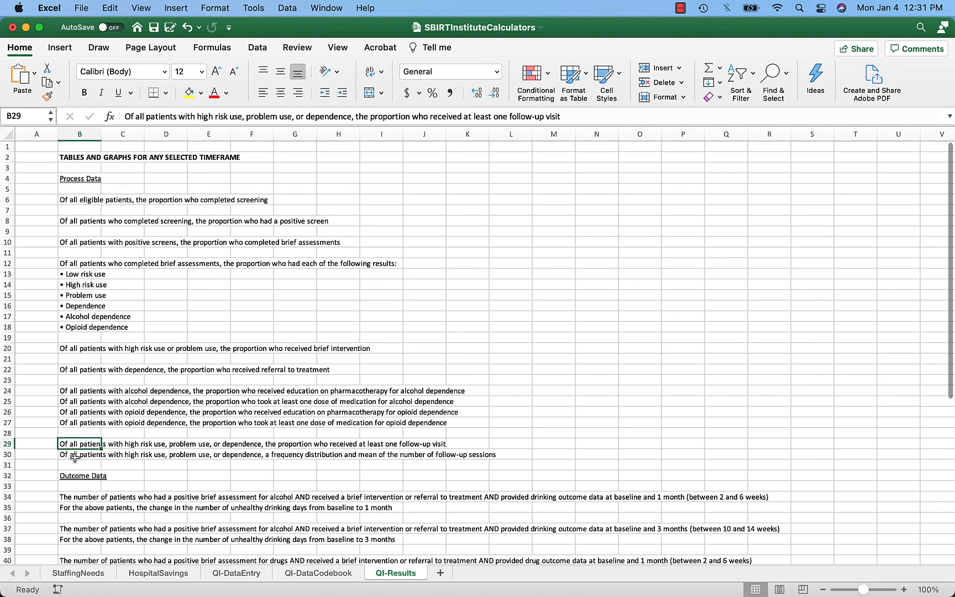
{"action": "left_click", "coordinate": [75, 456]}
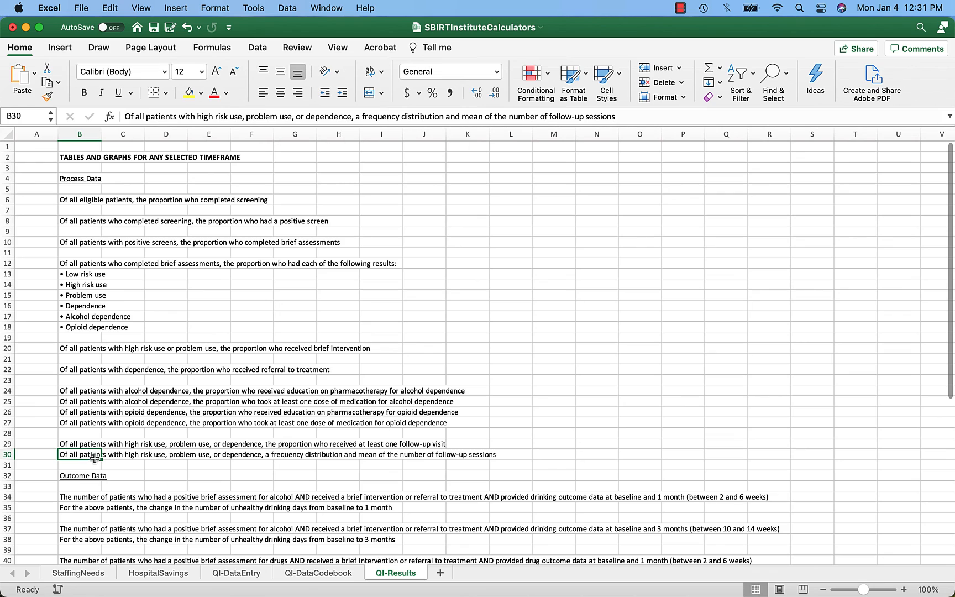
{"action": "left_click", "coordinate": [80, 223]}
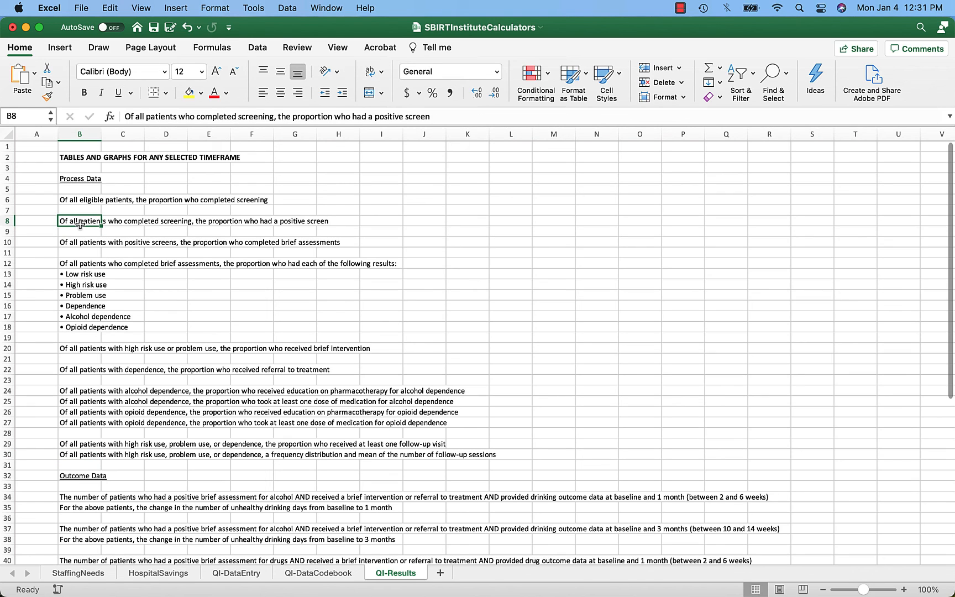
{"action": "left_click", "coordinate": [77, 265]}
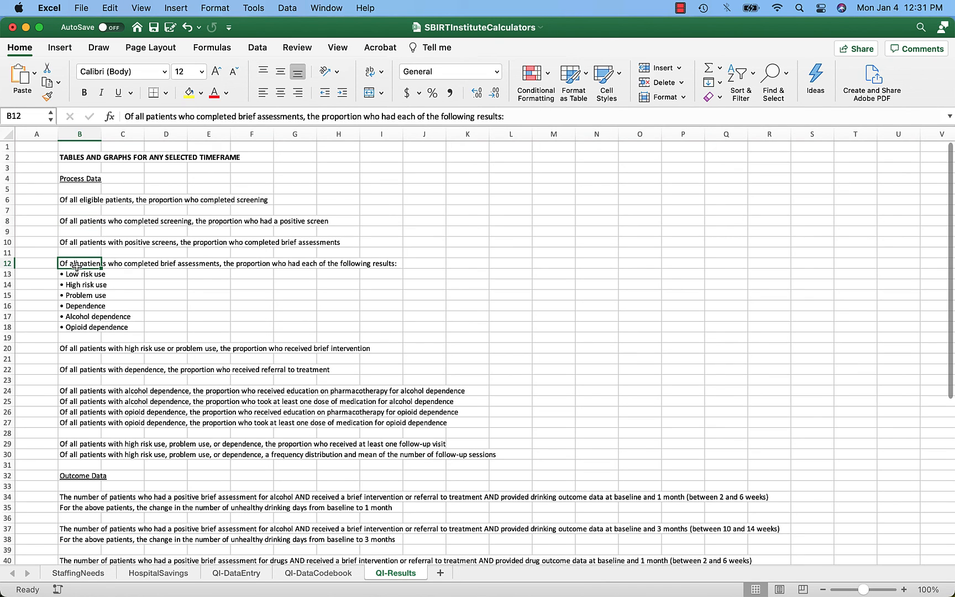
Review the Outcome Data measures on changes in unhealthy drinking days and drug use at 1 and 3 months, and return to the sheet's beginning.
{"action": "scroll", "coordinate": [212, 391], "scroll_direction": "down", "scroll_amount": 10}
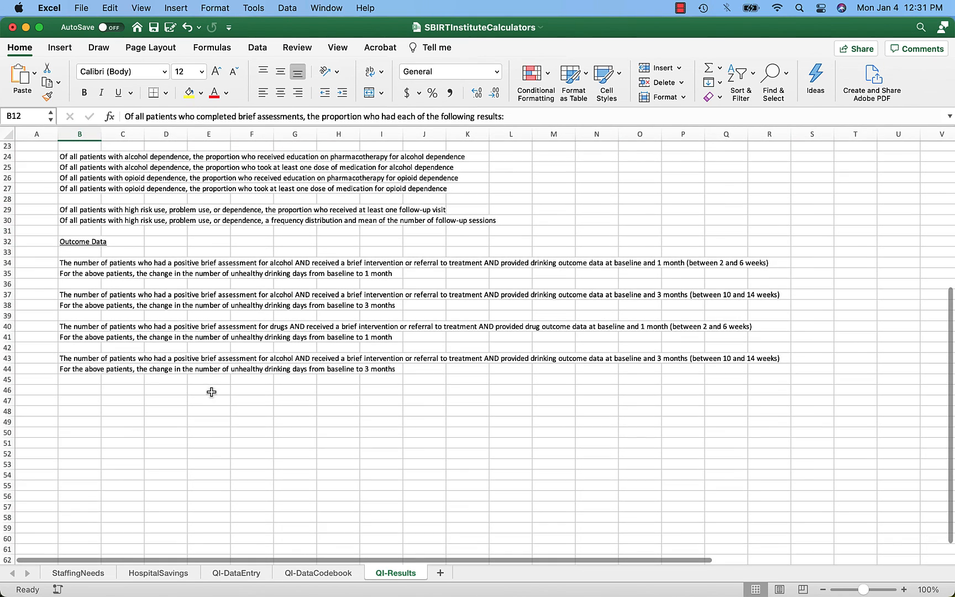
{"action": "left_click", "coordinate": [84, 242]}
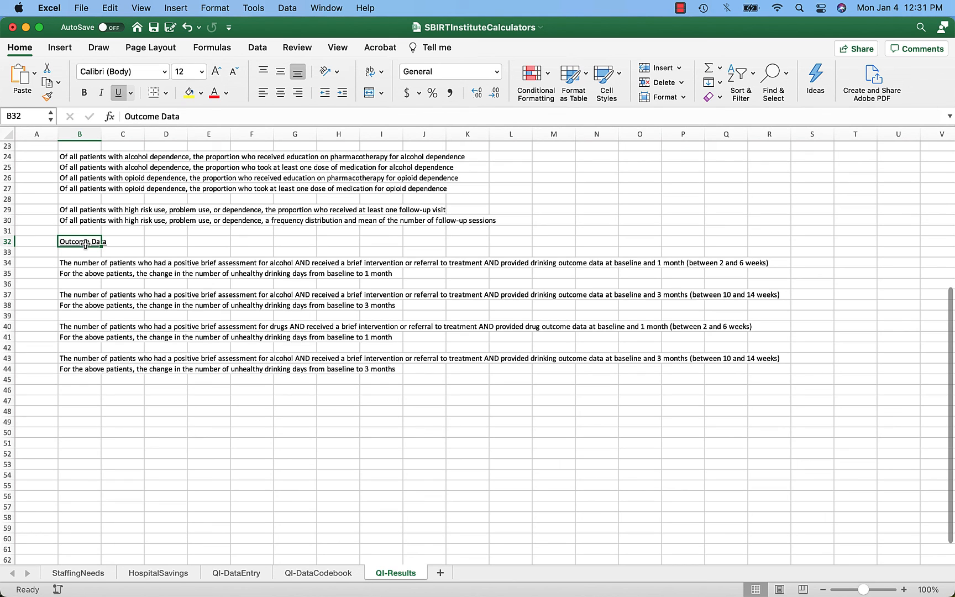
{"action": "scroll", "coordinate": [85, 243], "scroll_direction": "up", "scroll_amount": 7}
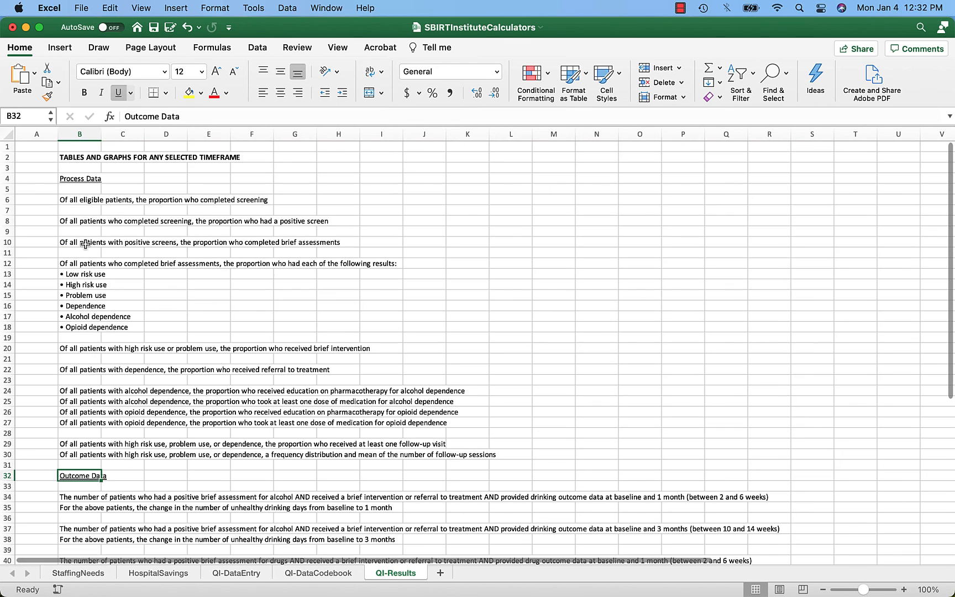